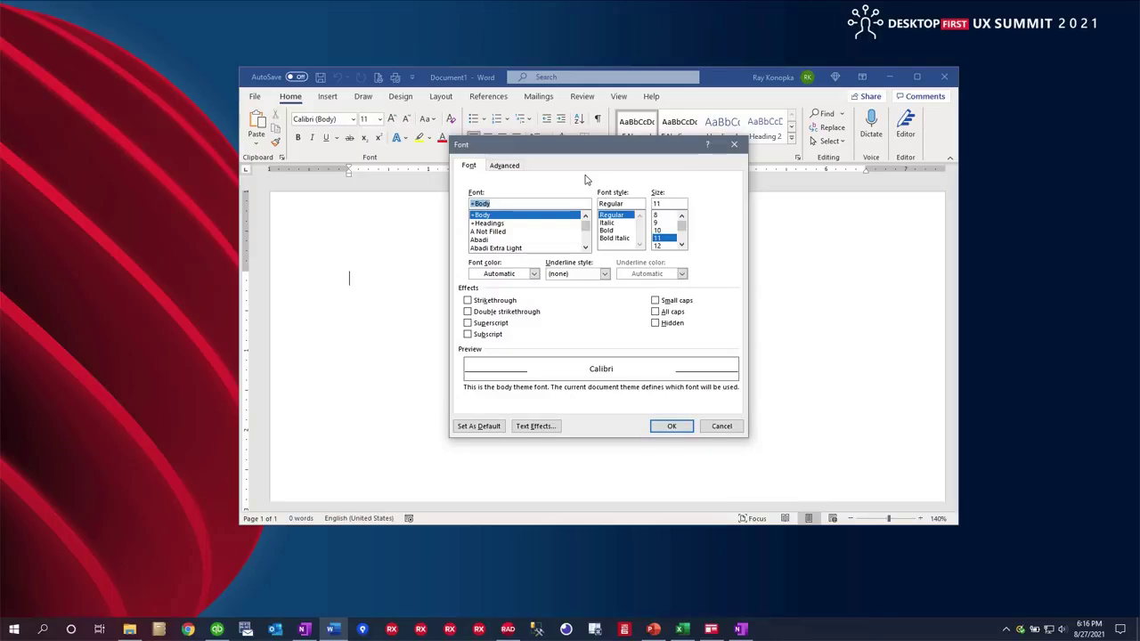
# - Switch from Word's Font dialog to the blank Book1 workbook in Excel
pyautogui.click(682, 630)
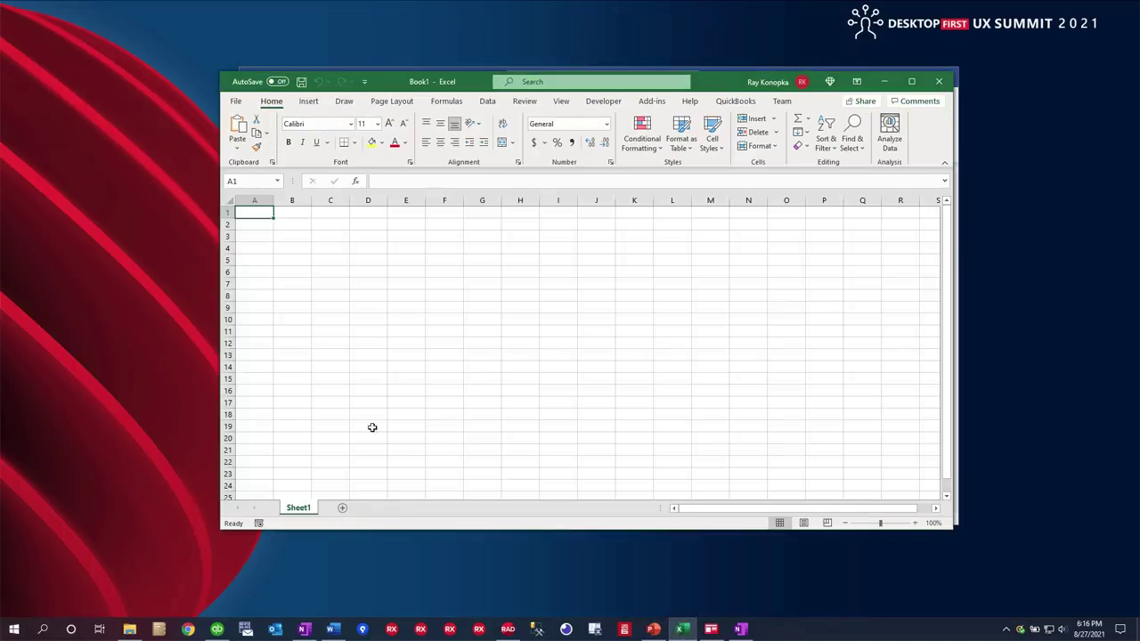
# - Add Sheet2 and Sheet3 to Book1 and return to Sheet1
pyautogui.click(343, 508)
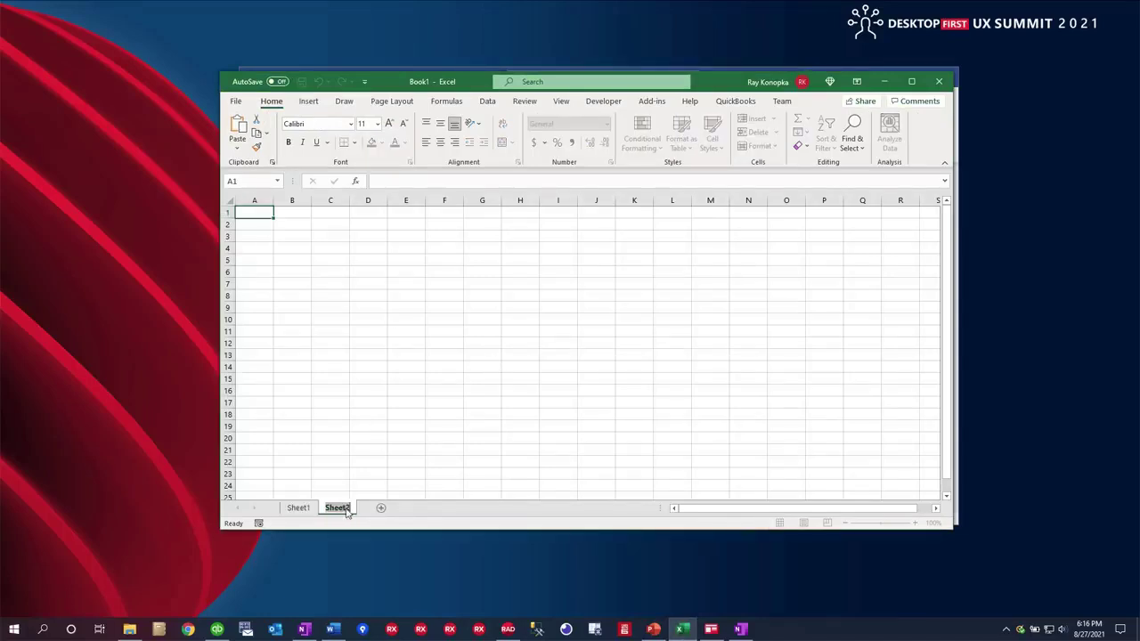
pyautogui.click(381, 507)
pyautogui.click(302, 508)
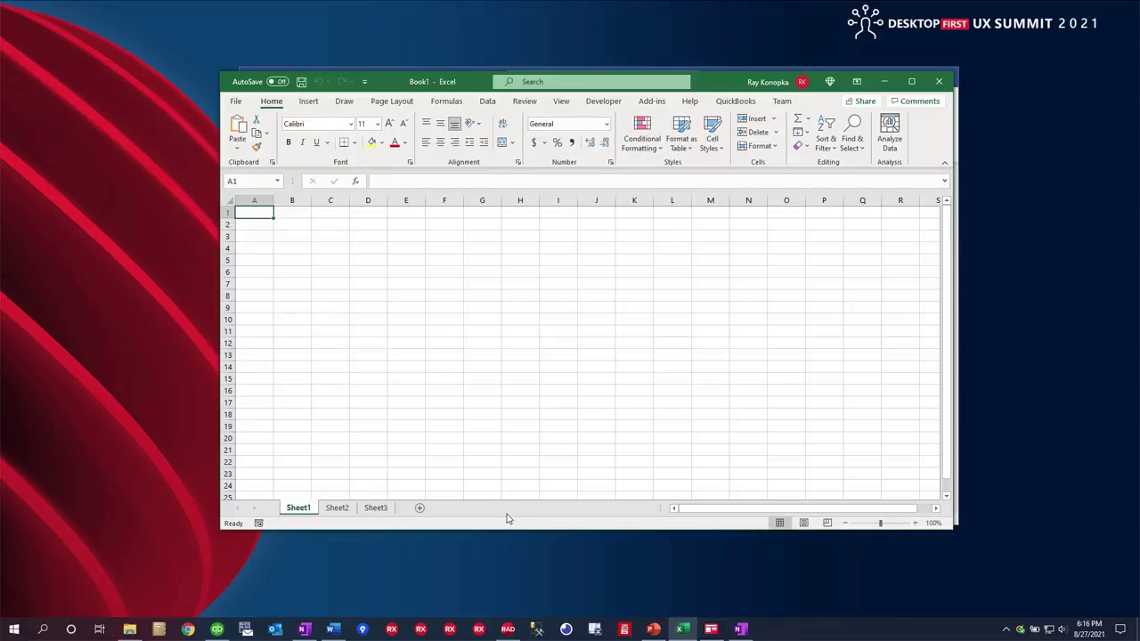
# - Look at Sheet2, go back to Sheet1, then bring up RAD Studio's Project16 code
pyautogui.click(335, 512)
pyautogui.click(298, 509)
pyautogui.click(507, 630)
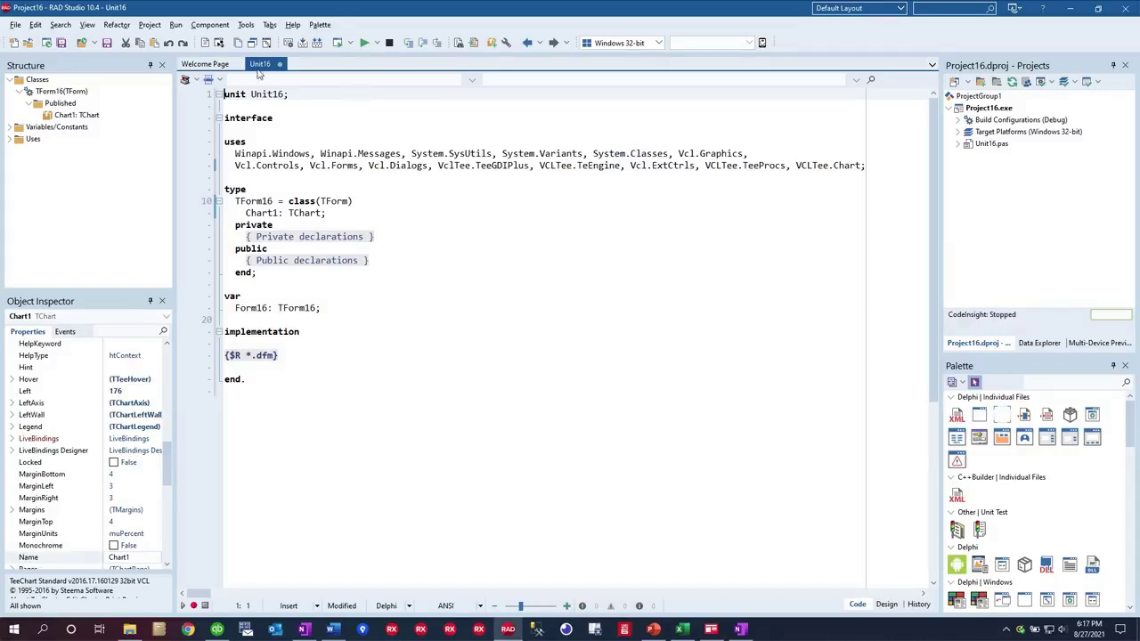
# - Open the Vcl.Dialogs unit in its own tab, view Form16's chart, then return to Unit16's code
pyautogui.click(401, 167)
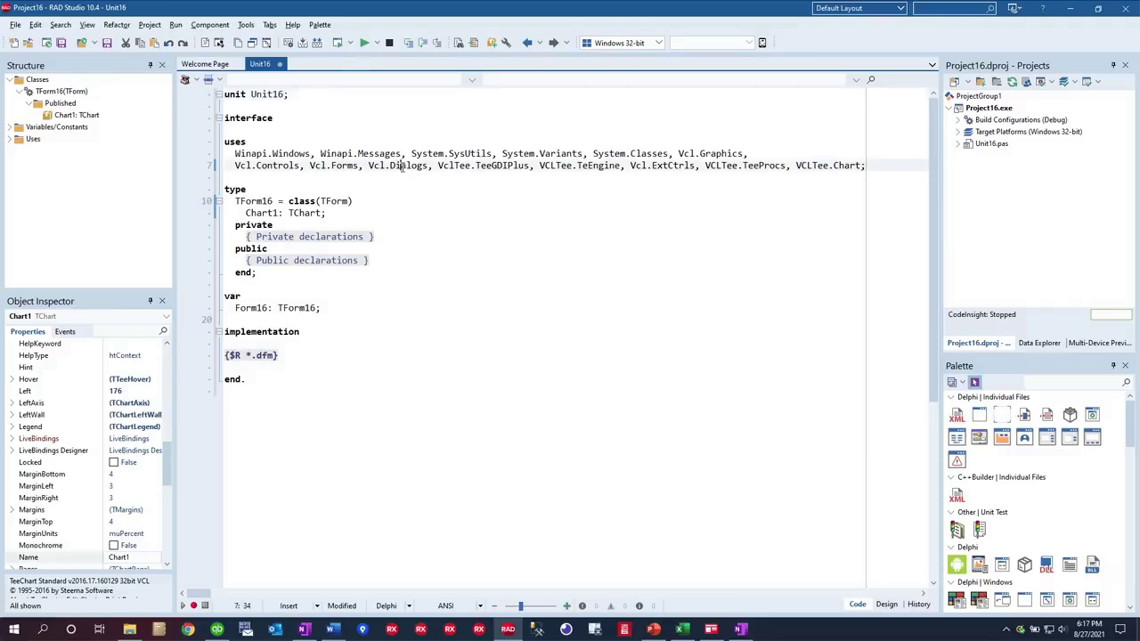
pyautogui.keyDown('ctrl'); pyautogui.click(401, 166); pyautogui.keyUp('ctrl')
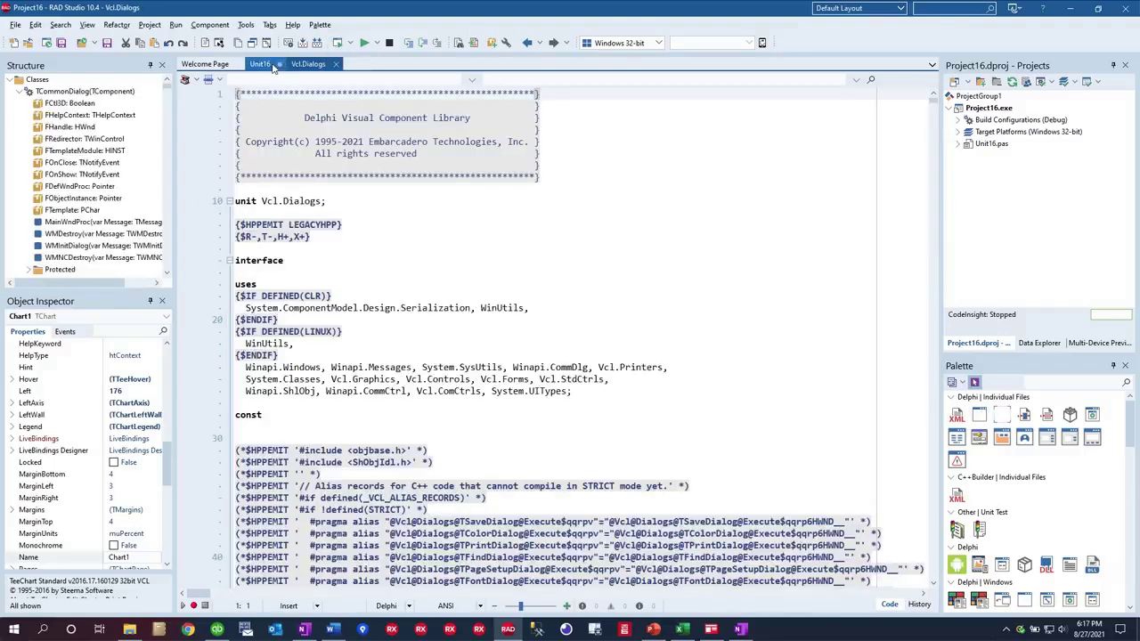
pyautogui.click(267, 64)
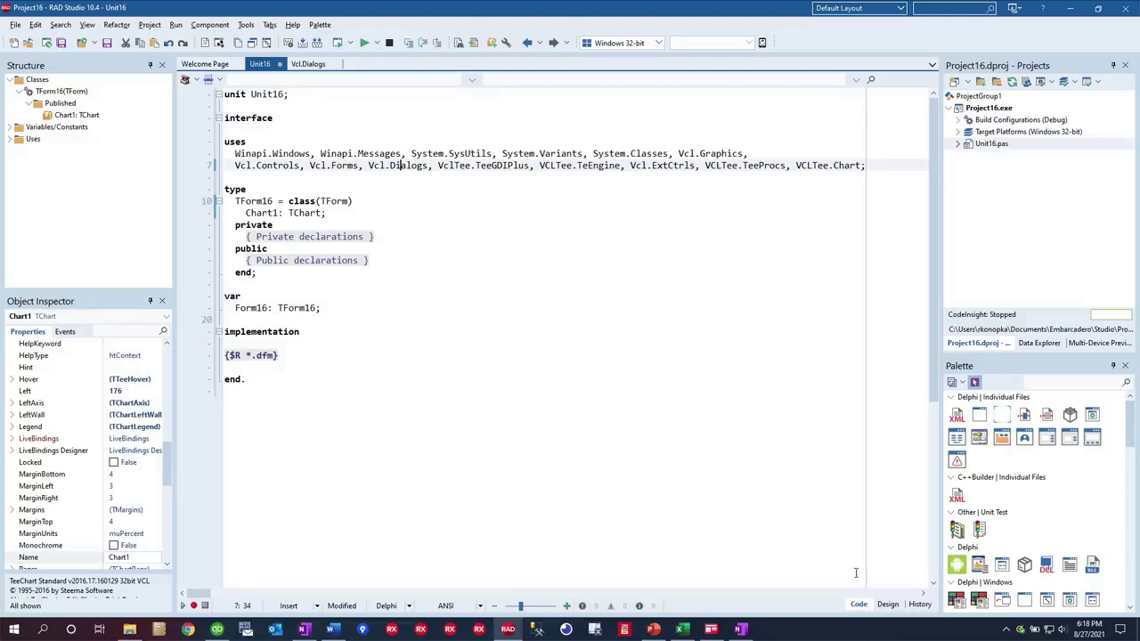
pyautogui.click(888, 605)
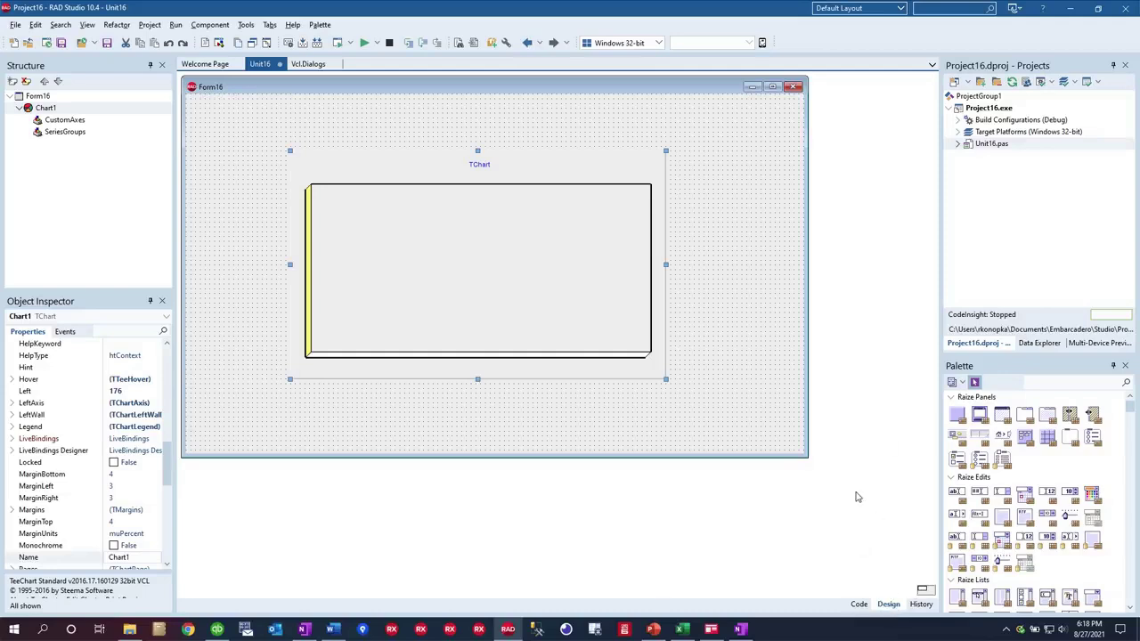
pyautogui.click(859, 605)
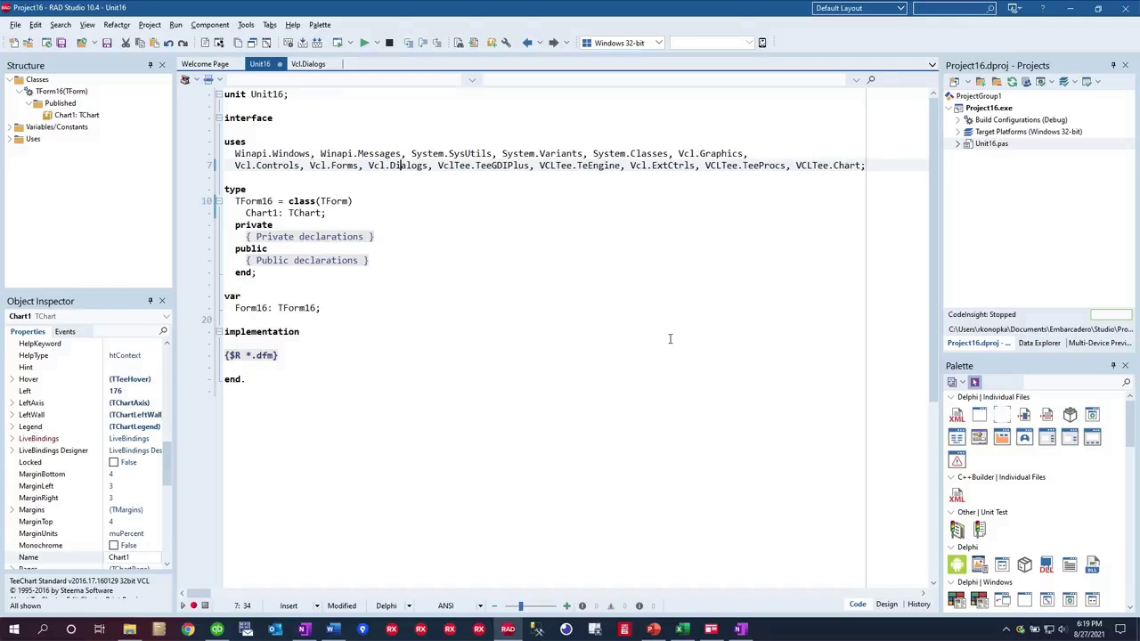
# - Minimize the RAD Studio and Excel windows
pyautogui.hotkey('alt', 'Tab')
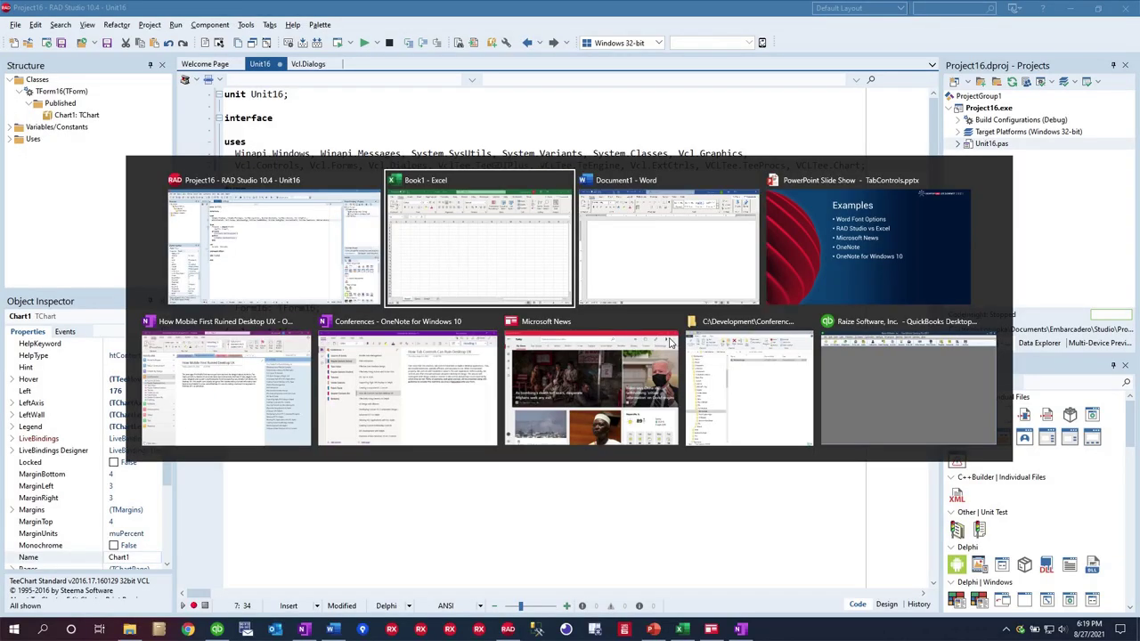
pyautogui.hotkey('alt', 'Tab')
pyautogui.hotkey('alt', 'Tab')
pyautogui.hotkey('alt', 'Tab')
pyautogui.hotkey('alt', 'Tab')
pyautogui.hotkey('alt', 'Tab')
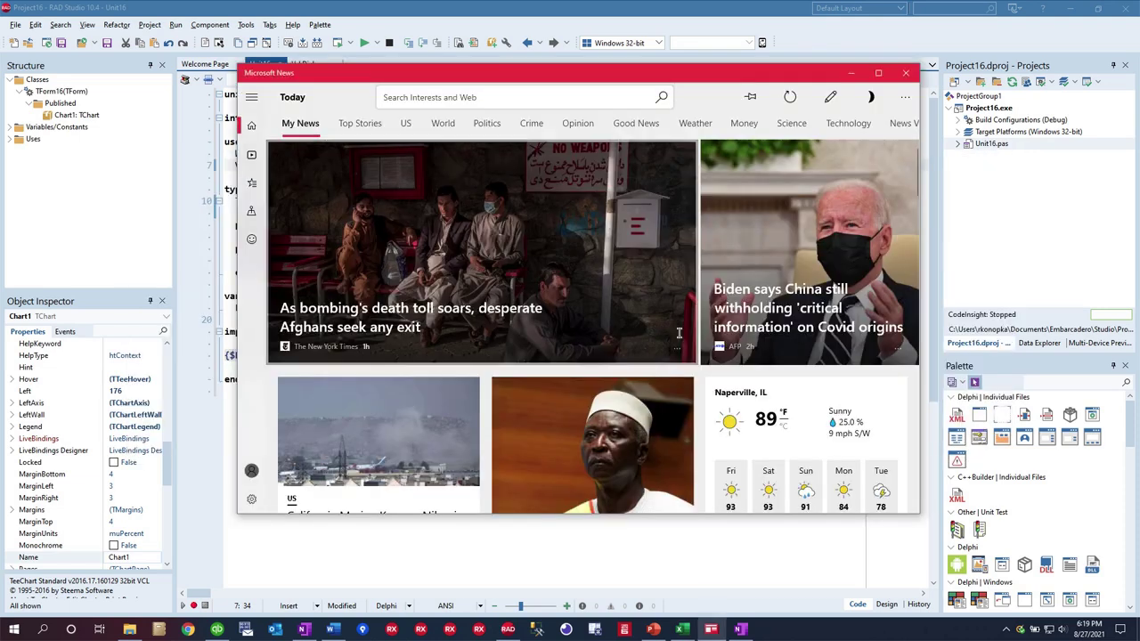
pyautogui.click(1041, 8)
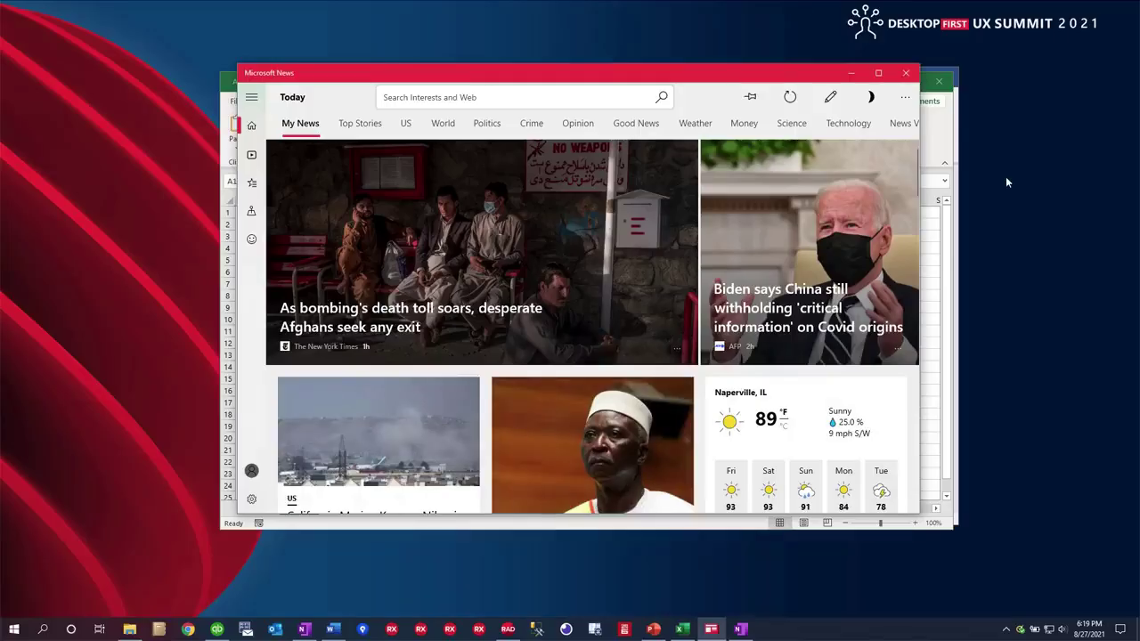
pyautogui.click(949, 139)
pyautogui.click(891, 86)
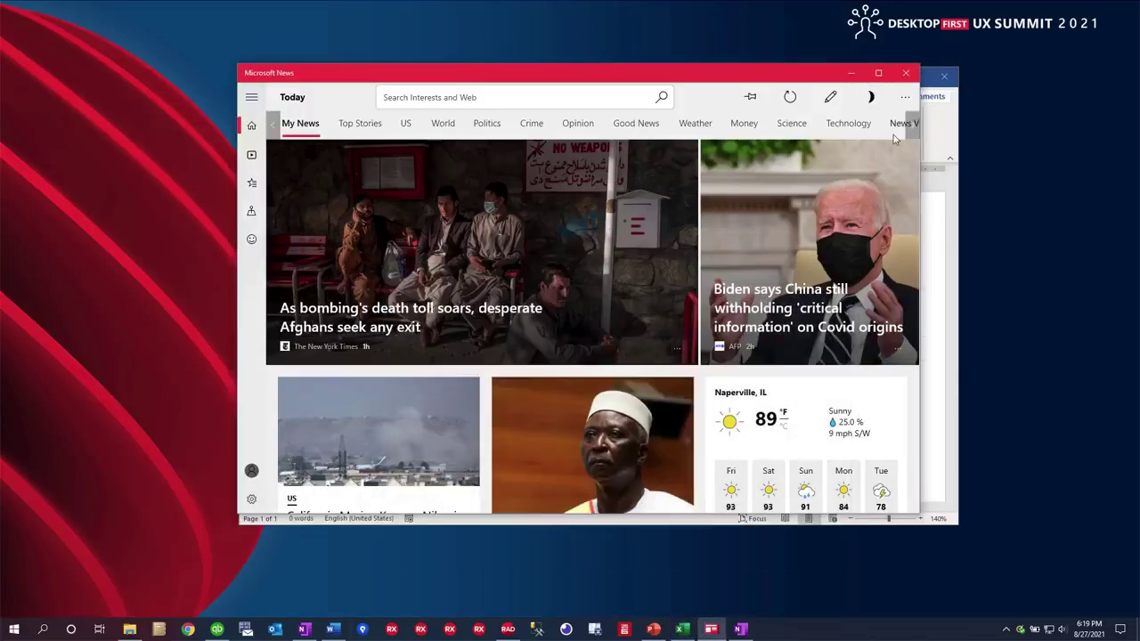
# - Cancel Word's Font dialog and minimize Word to reveal the Microsoft News feed
pyautogui.click(892, 84)
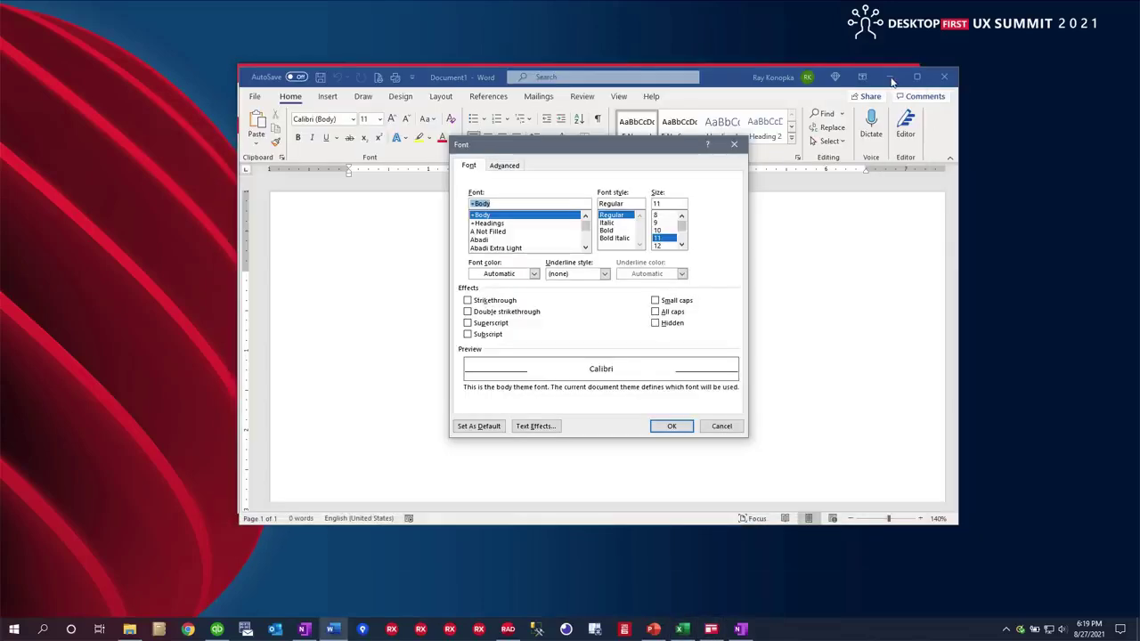
pyautogui.click(720, 427)
pyautogui.click(889, 78)
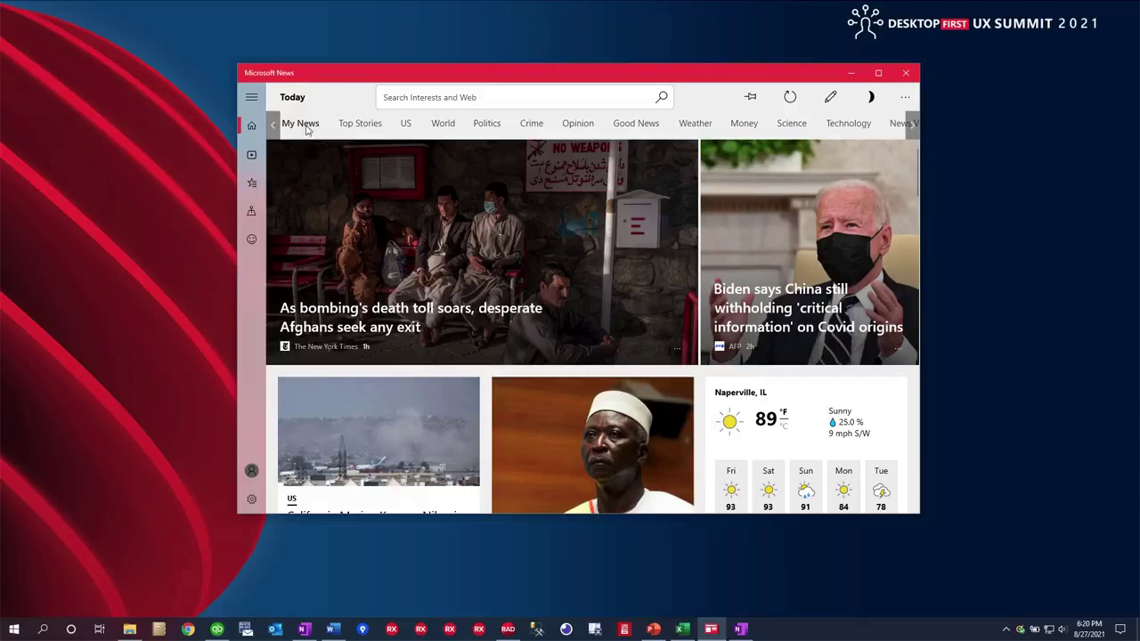
# - Browse the Politics, Science and Top Stories categories in Microsoft News
pyautogui.moveTo(444, 232)
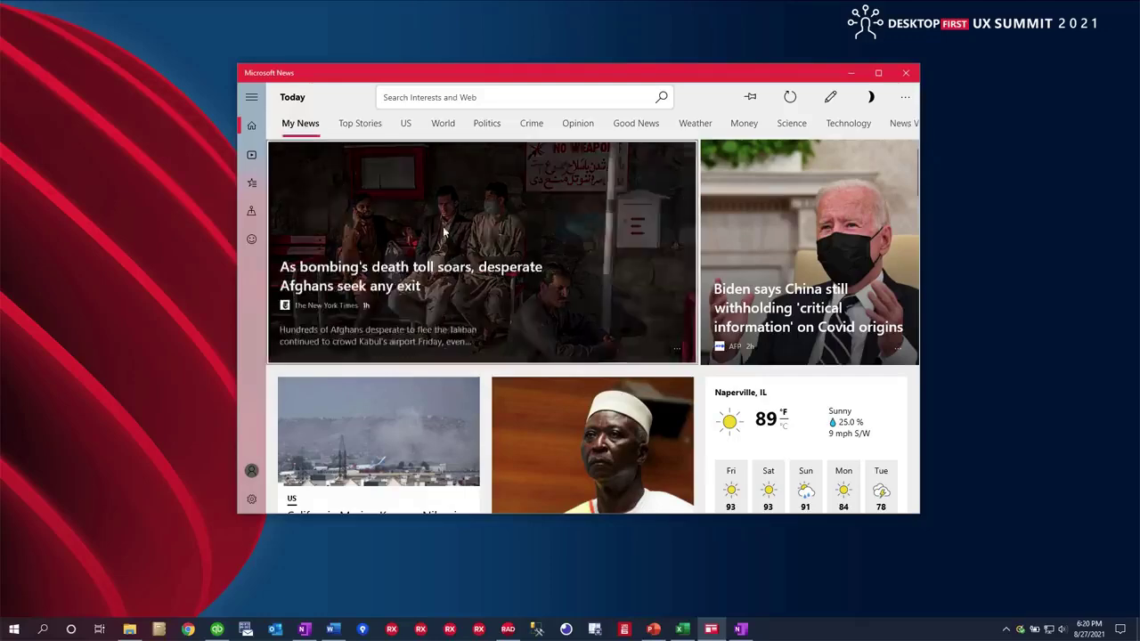
pyautogui.click(486, 126)
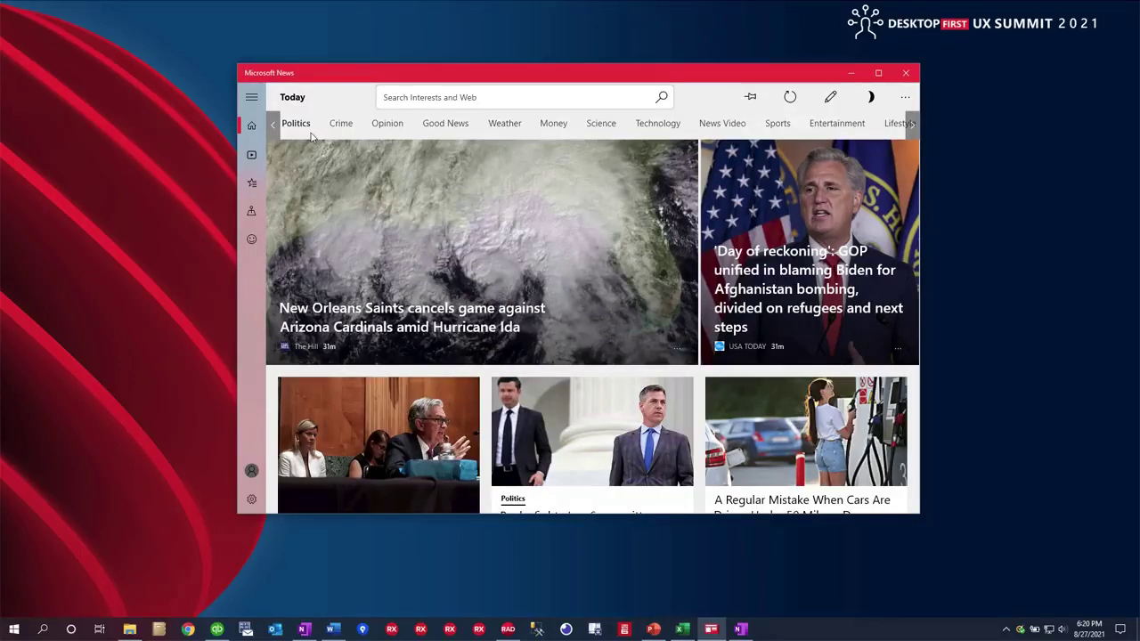
pyautogui.click(600, 125)
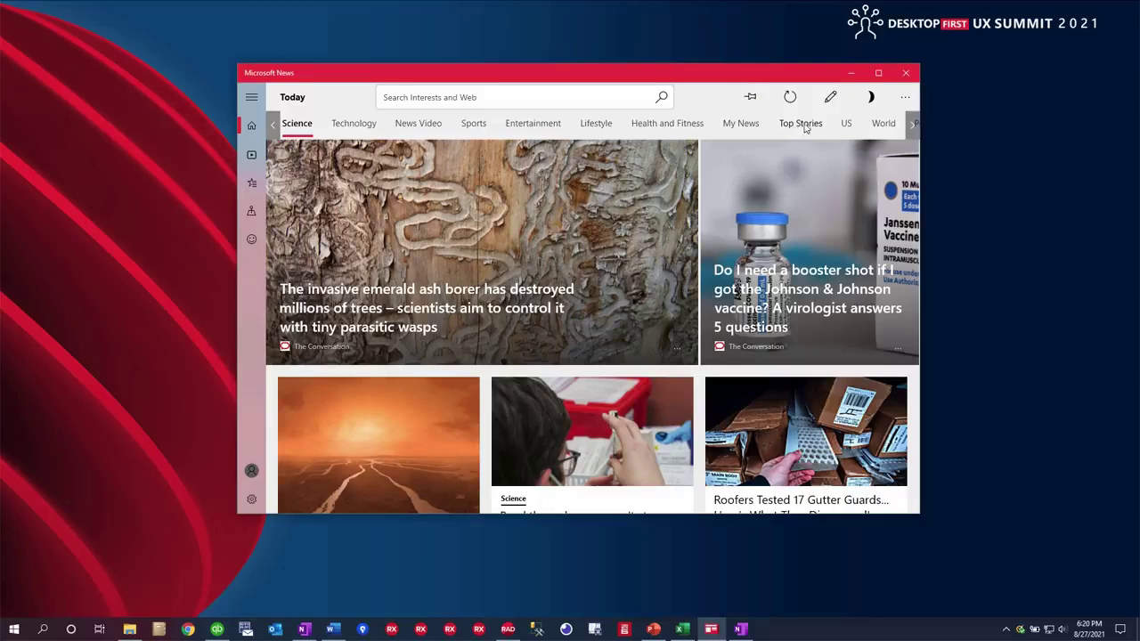
pyautogui.click(800, 124)
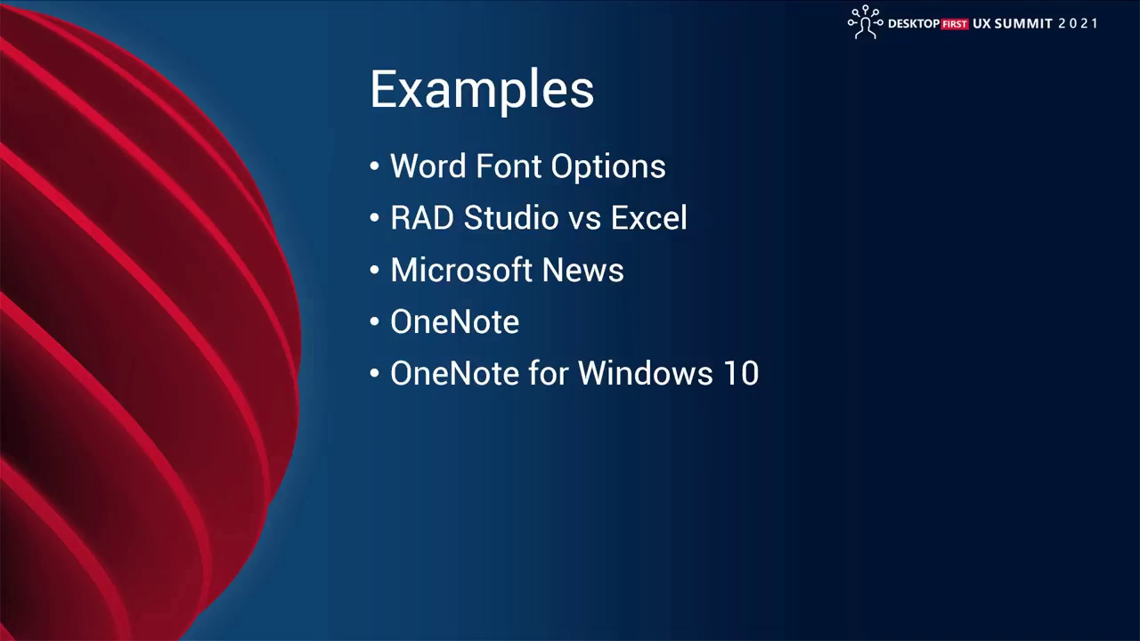
# - Alt+Tab to the OneNote window showing the How Mobile First Ruined Desktop UX page
pyautogui.hotkey('alt', 'Tab')
pyautogui.hotkey('alt', 'Tab')
pyautogui.hotkey('alt', 'Tab')
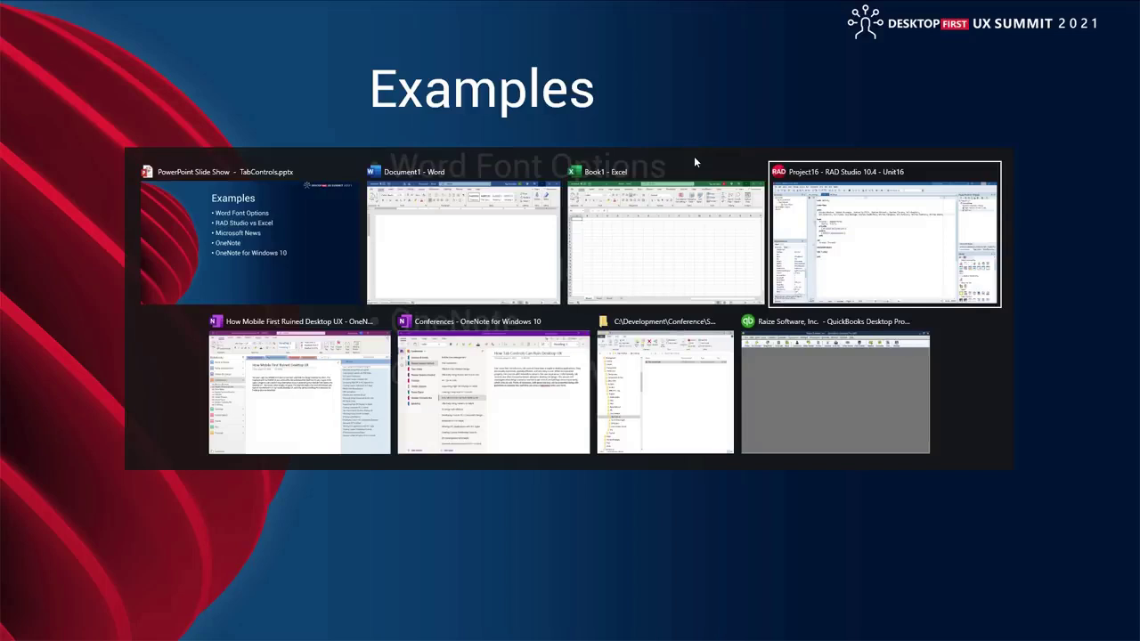
pyautogui.hotkey('alt', 'Tab')
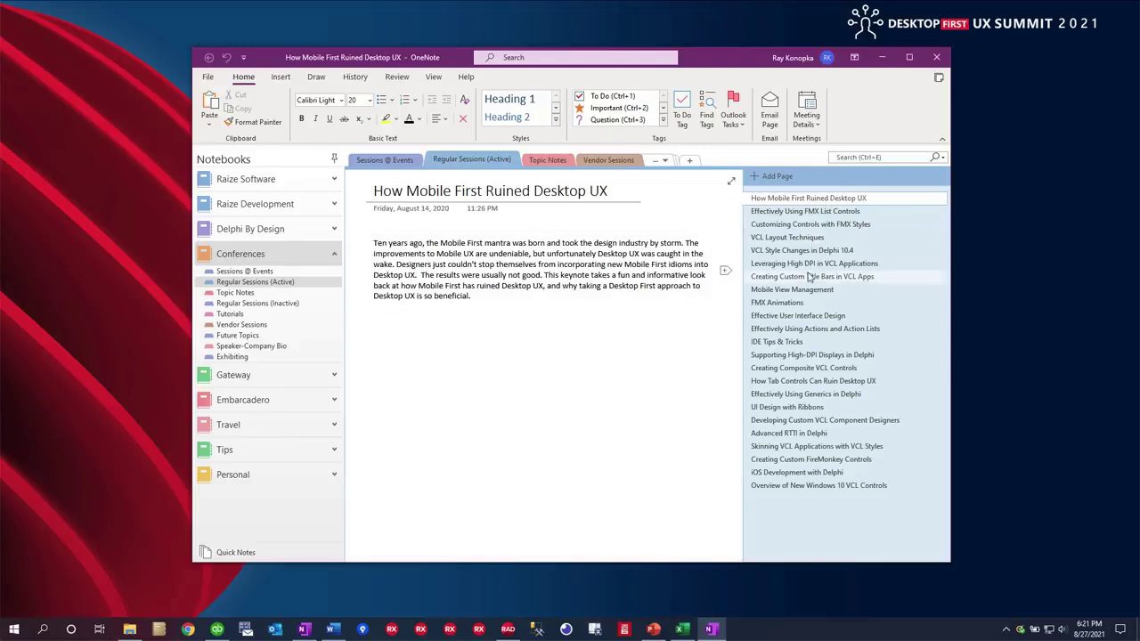
pyautogui.click(801, 238)
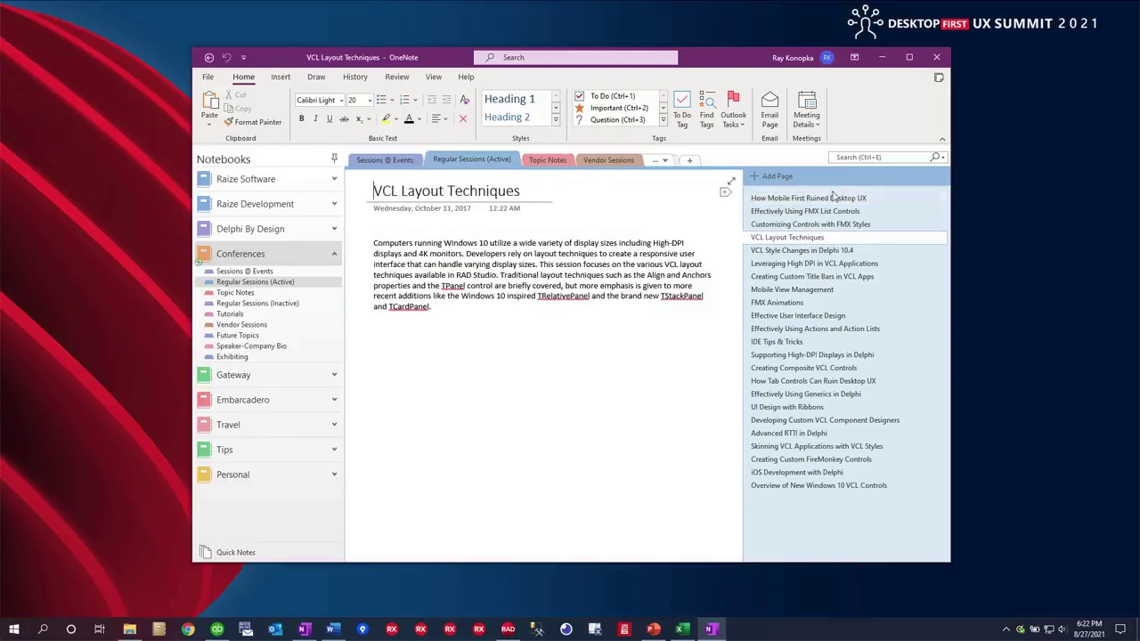
pyautogui.click(797, 198)
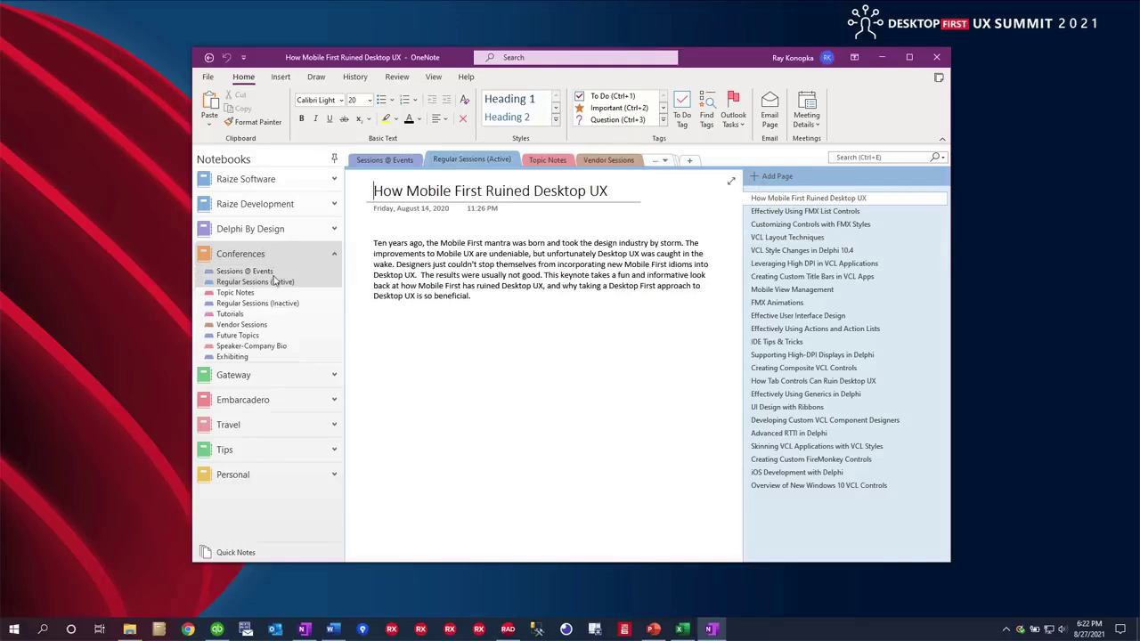
pyautogui.click(664, 161)
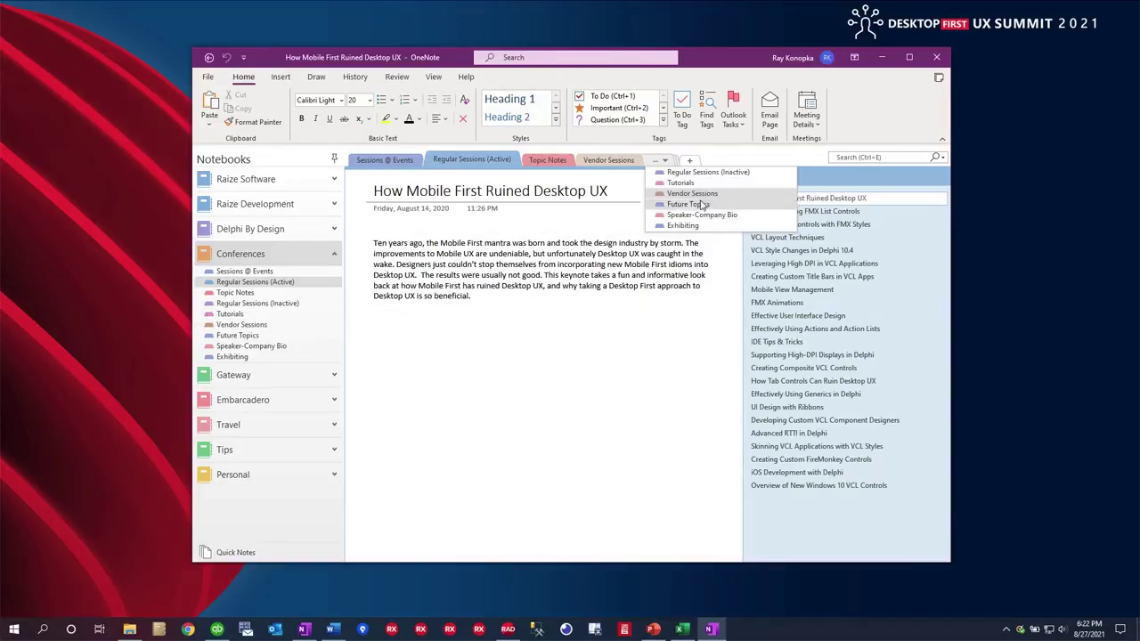
pyautogui.click(738, 159)
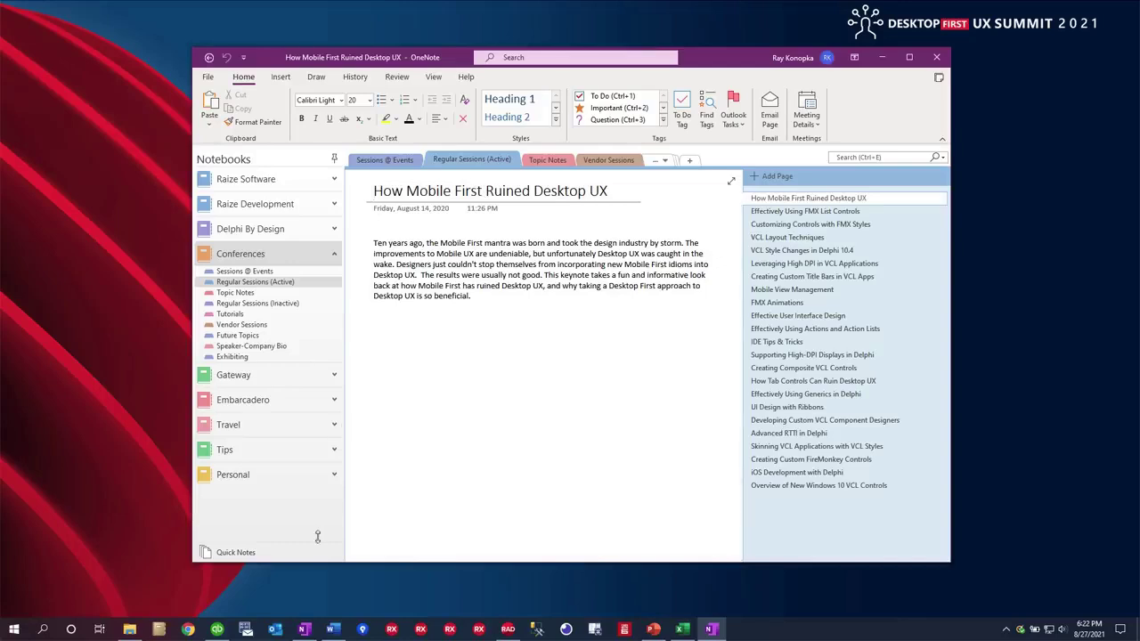
# - In OneNote for Windows 10, open the FMX List Controls page, then VCL Layout Techniques
pyautogui.click(303, 628)
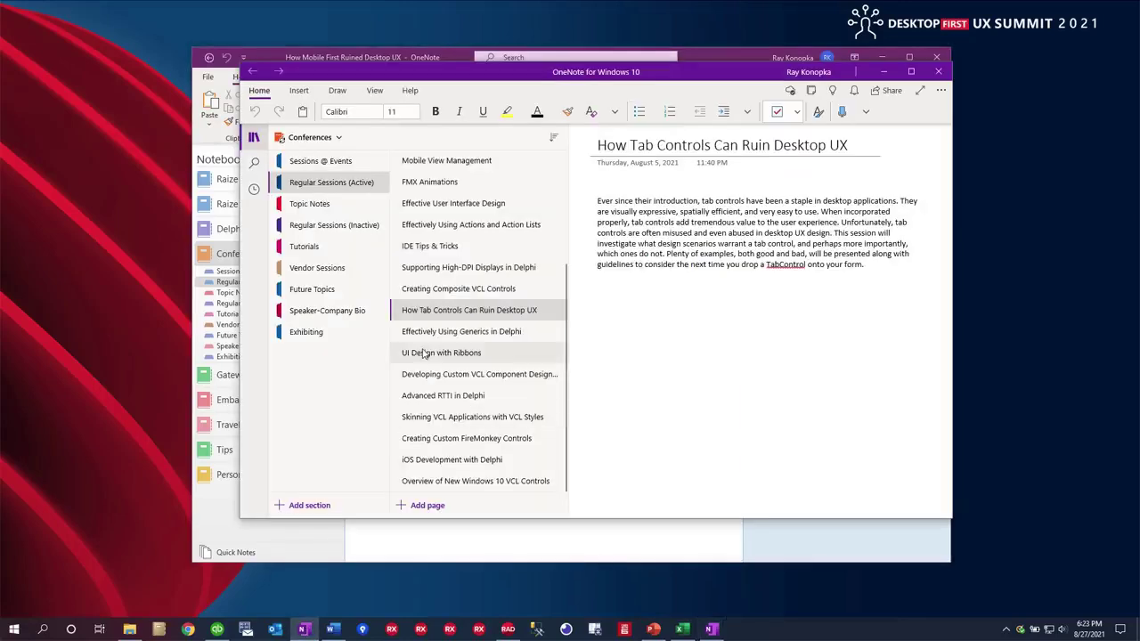
pyautogui.click(881, 57)
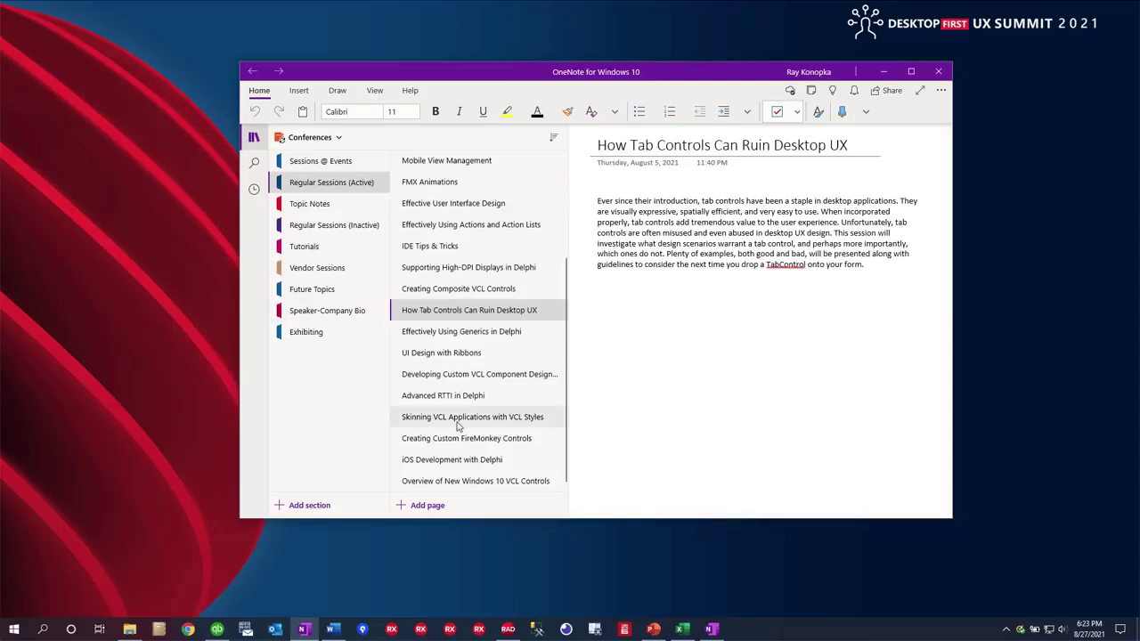
pyautogui.scroll(3, 465, 342)
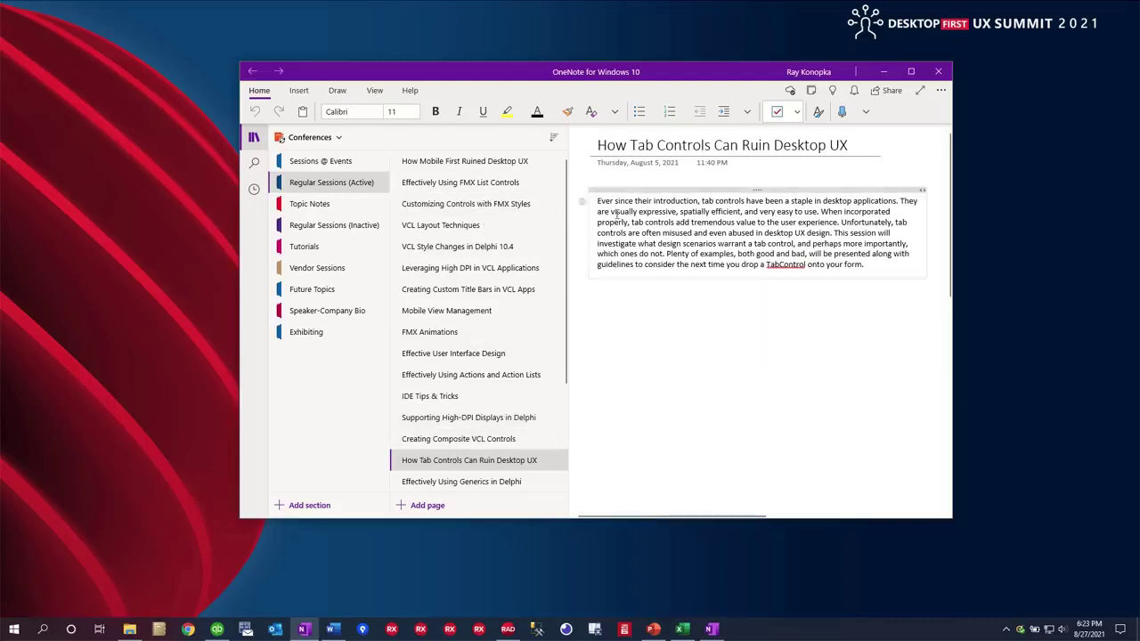
pyautogui.click(454, 185)
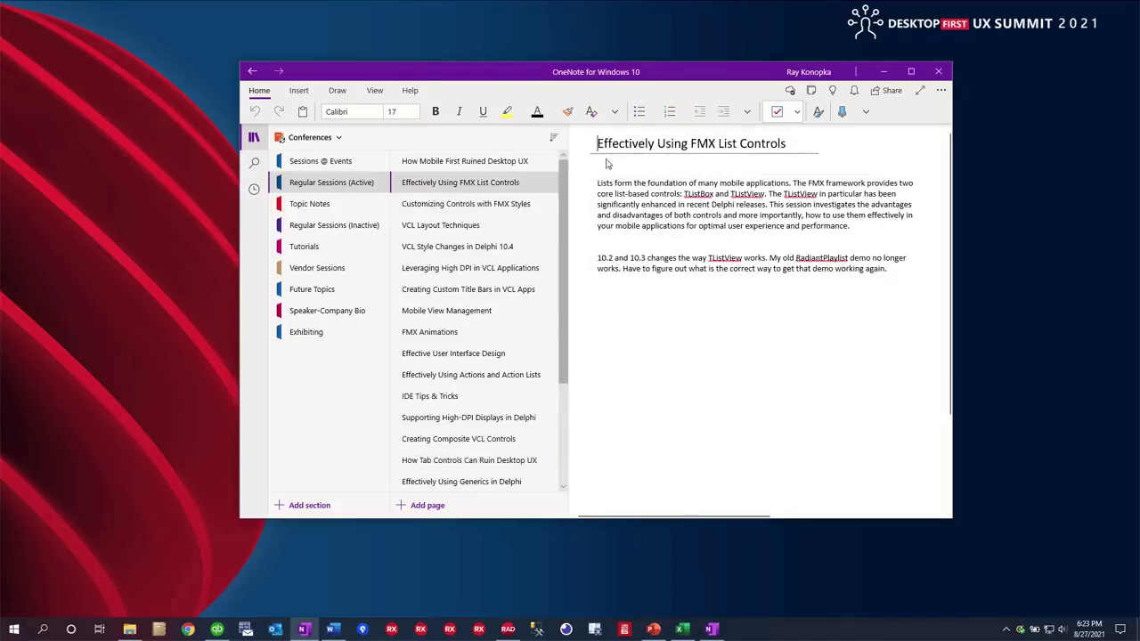
pyautogui.click(476, 227)
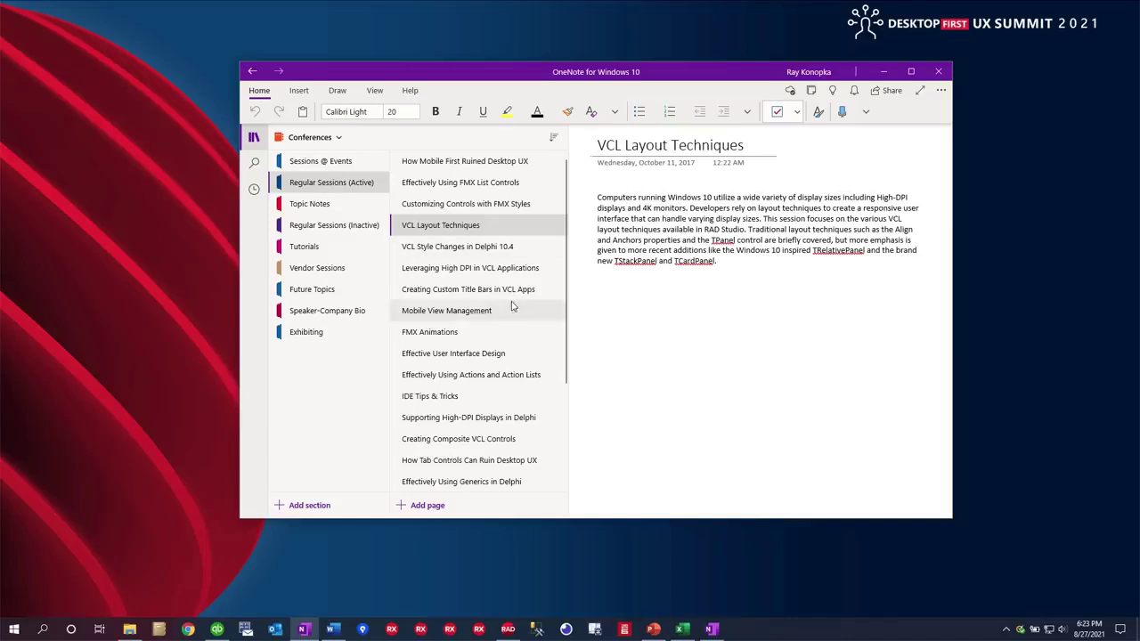
# - Advance the slideshow past Mixing Metaphors to the Examples slide, then switch to WordPad
pyautogui.hotkey('alt', 'Tab')
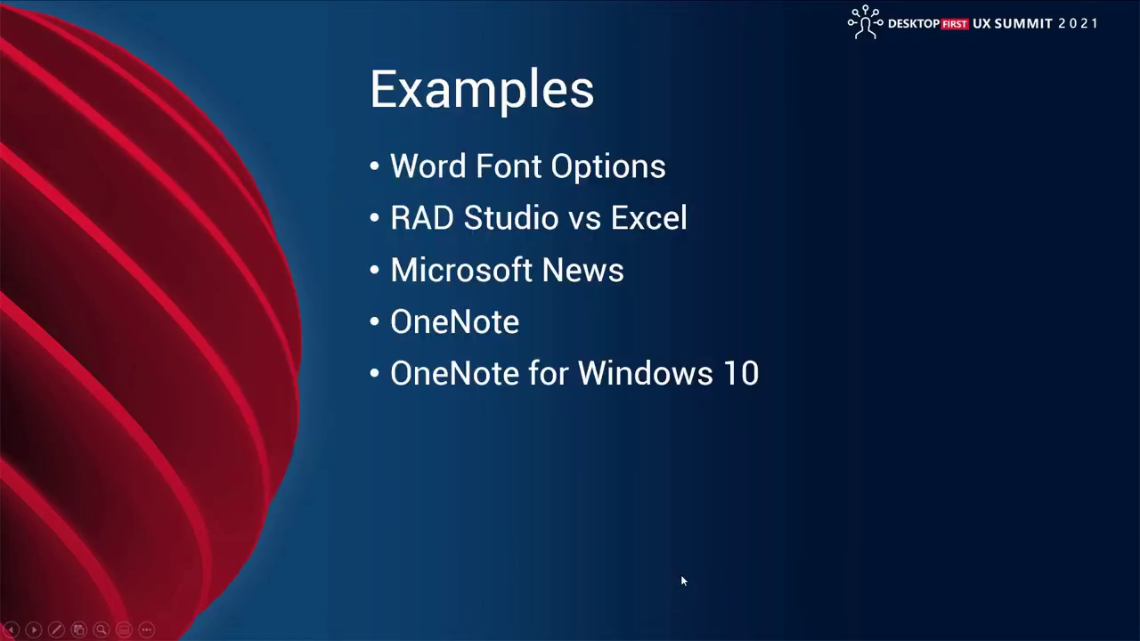
pyautogui.press('Right')
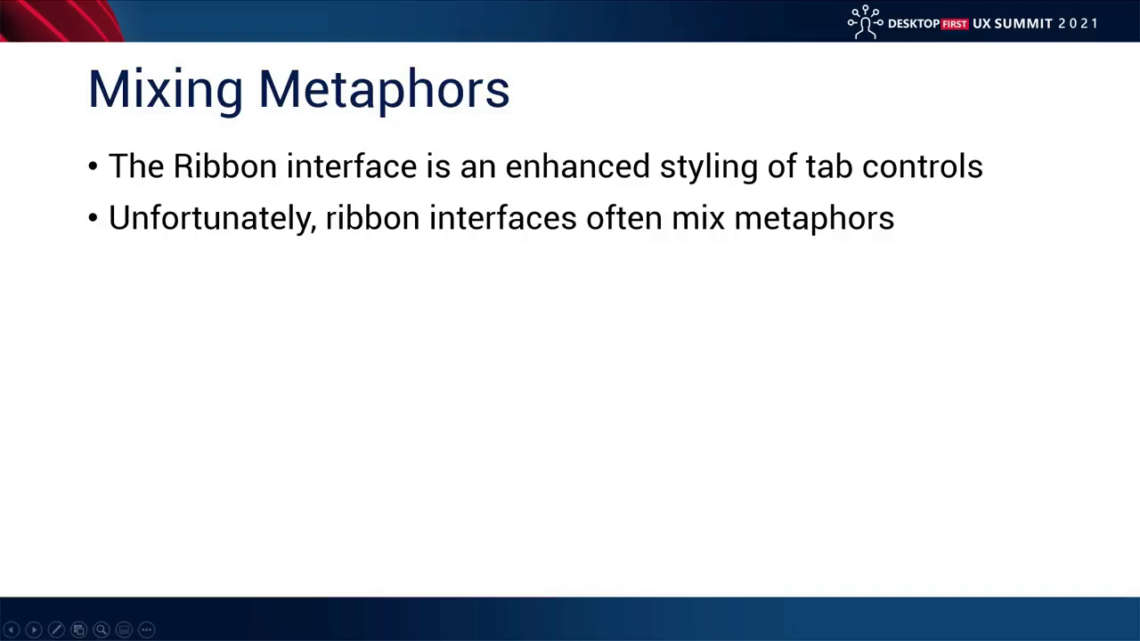
pyautogui.click(741, 291)
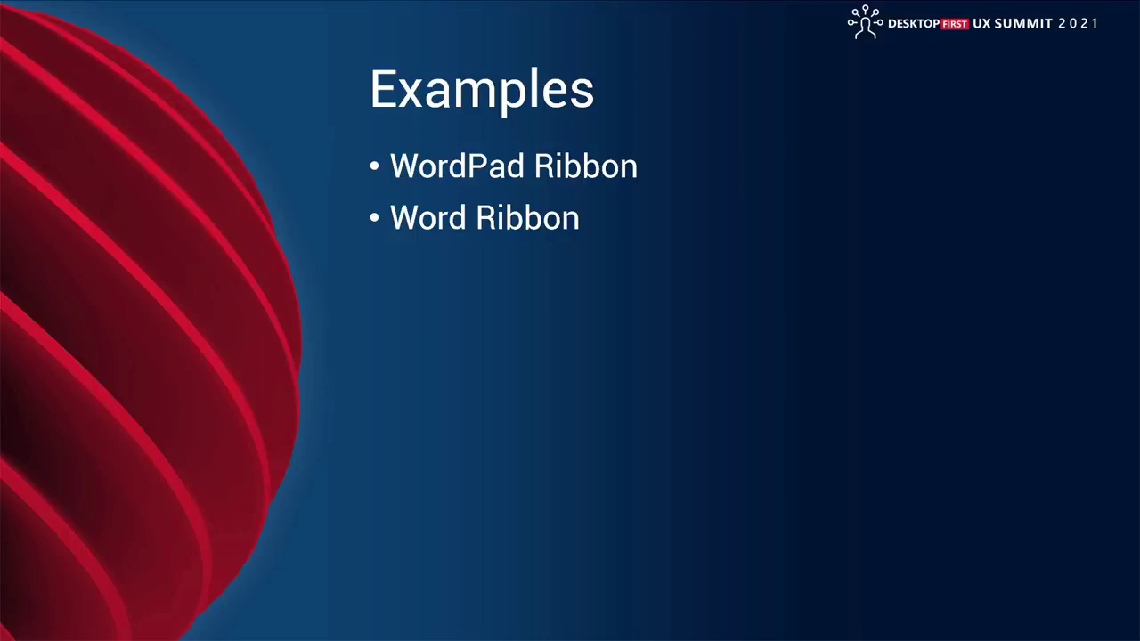
pyautogui.hotkey('alt', 'Tab')
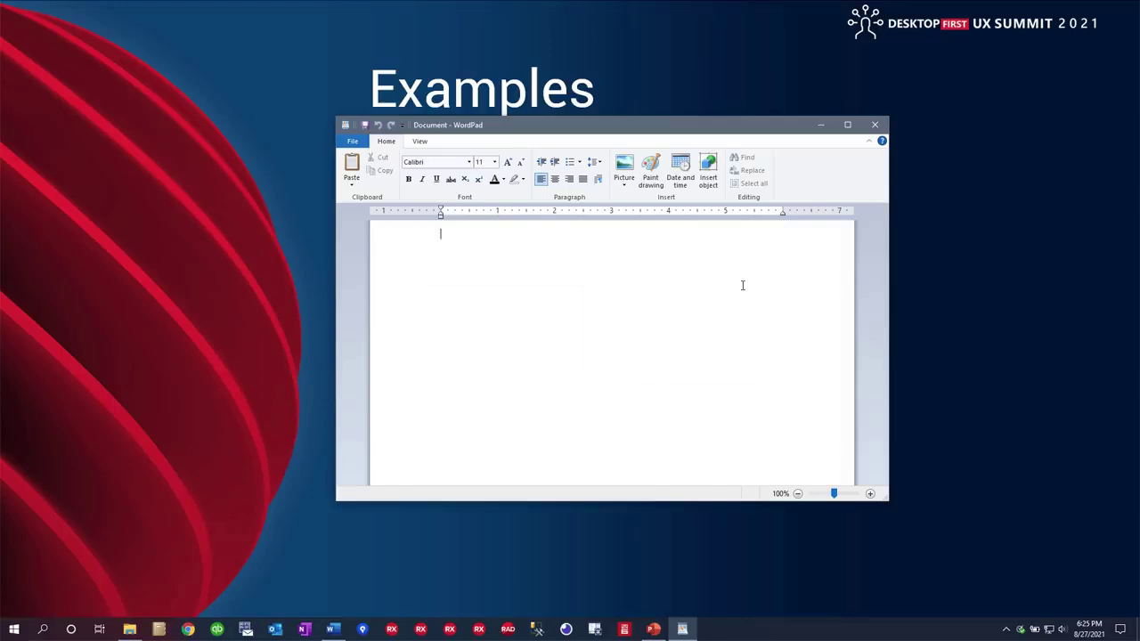
# - Drag the WordPad window up-left, then look over its View, Home and File menus
pyautogui.moveTo(636, 132); pyautogui.dragTo(608, 81)
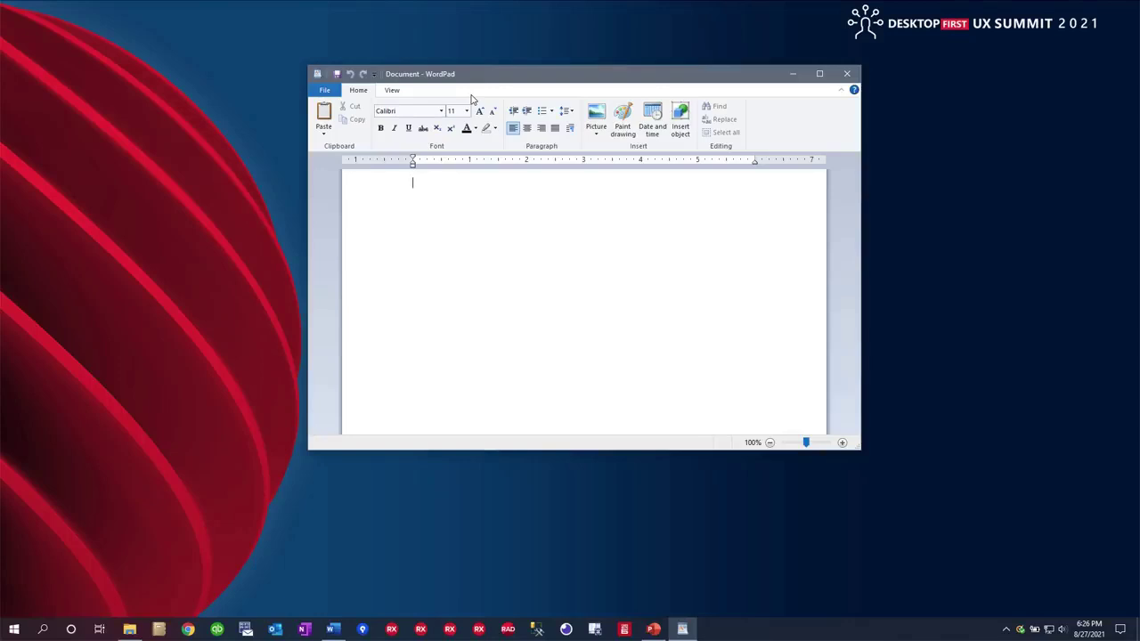
pyautogui.click(388, 95)
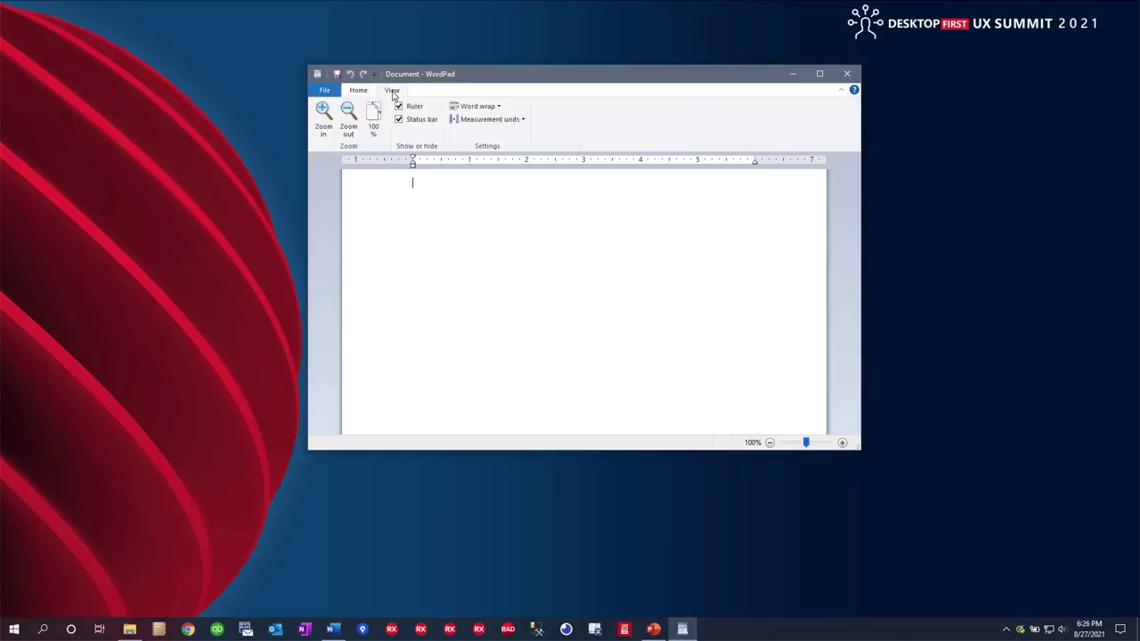
pyautogui.click(360, 96)
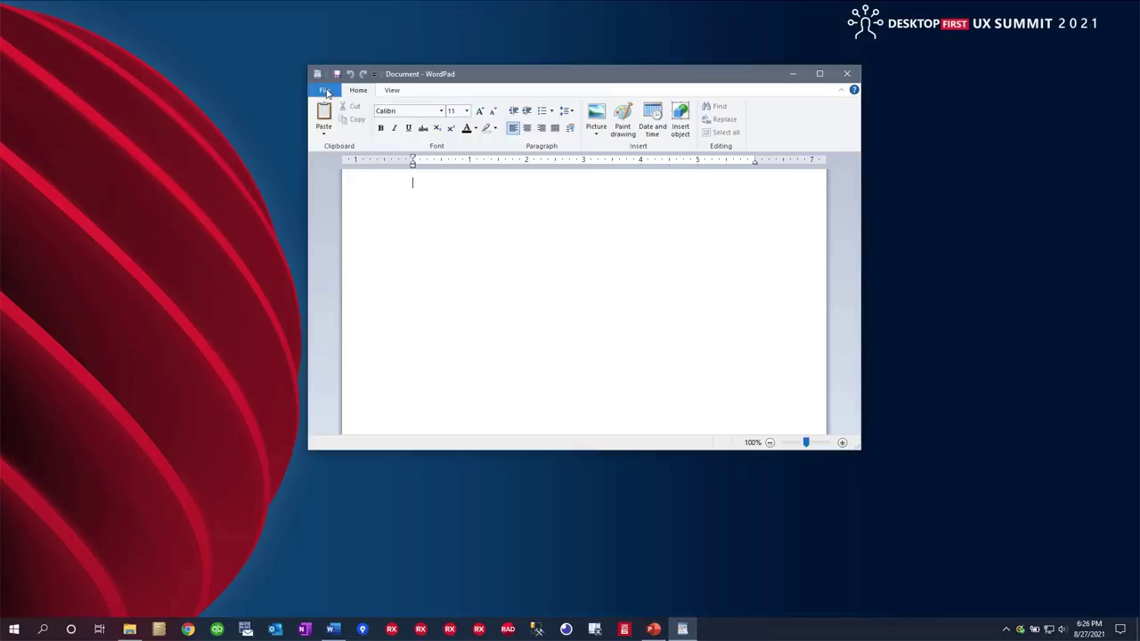
pyautogui.click(325, 92)
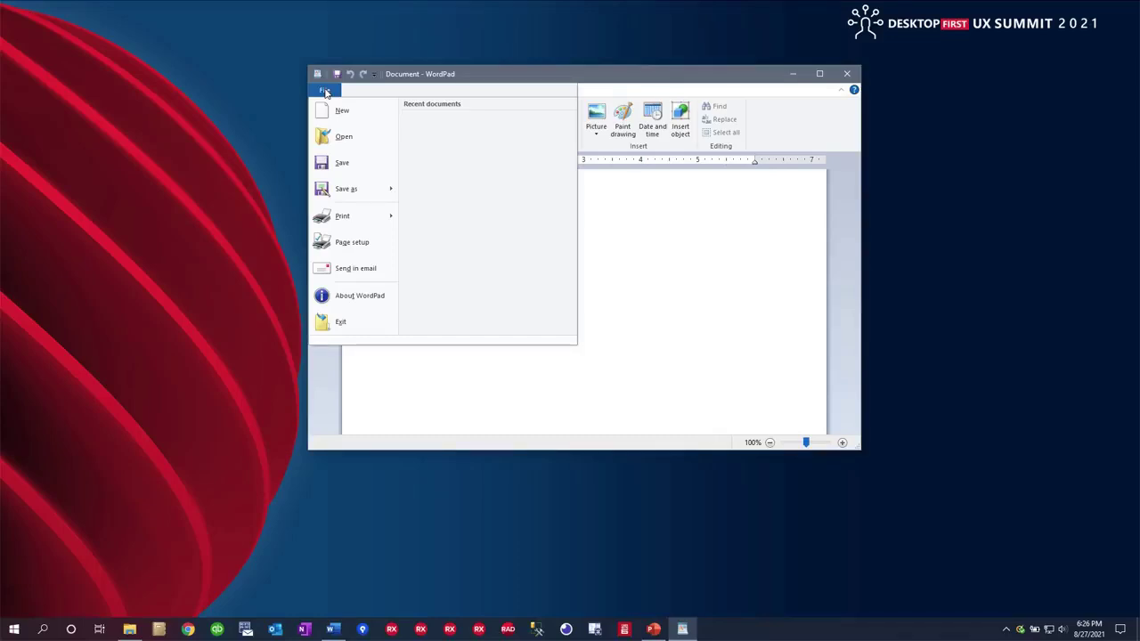
pyautogui.click(618, 89)
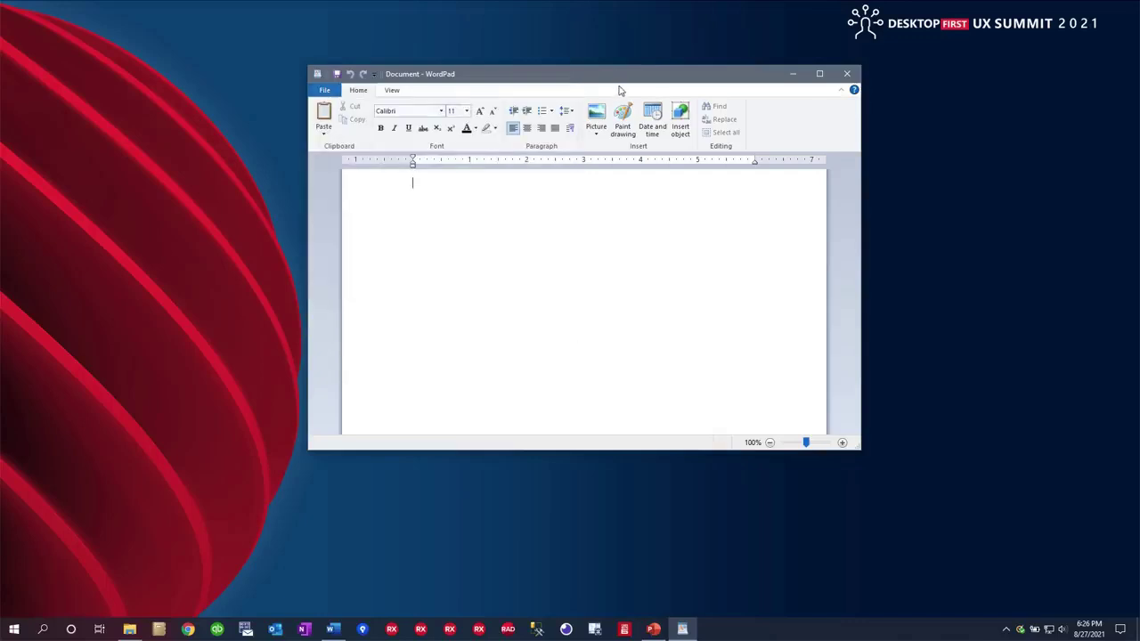
# - Bring Word's Document1 forward and look over its Insert, Draw and Home tabs
pyautogui.click(334, 632)
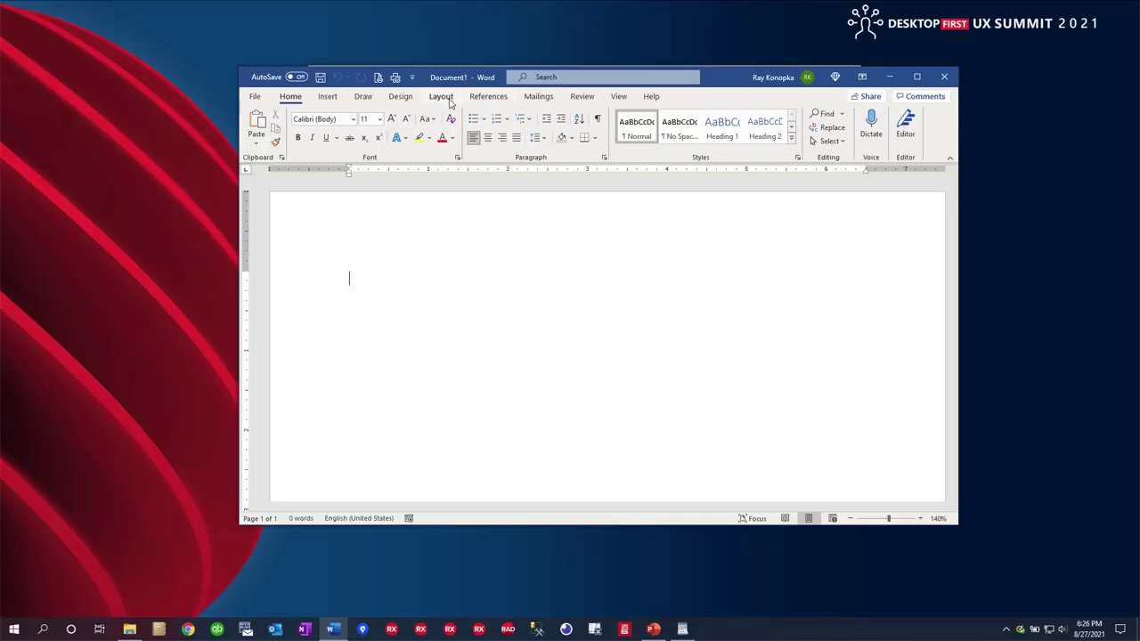
pyautogui.click(329, 98)
pyautogui.click(363, 96)
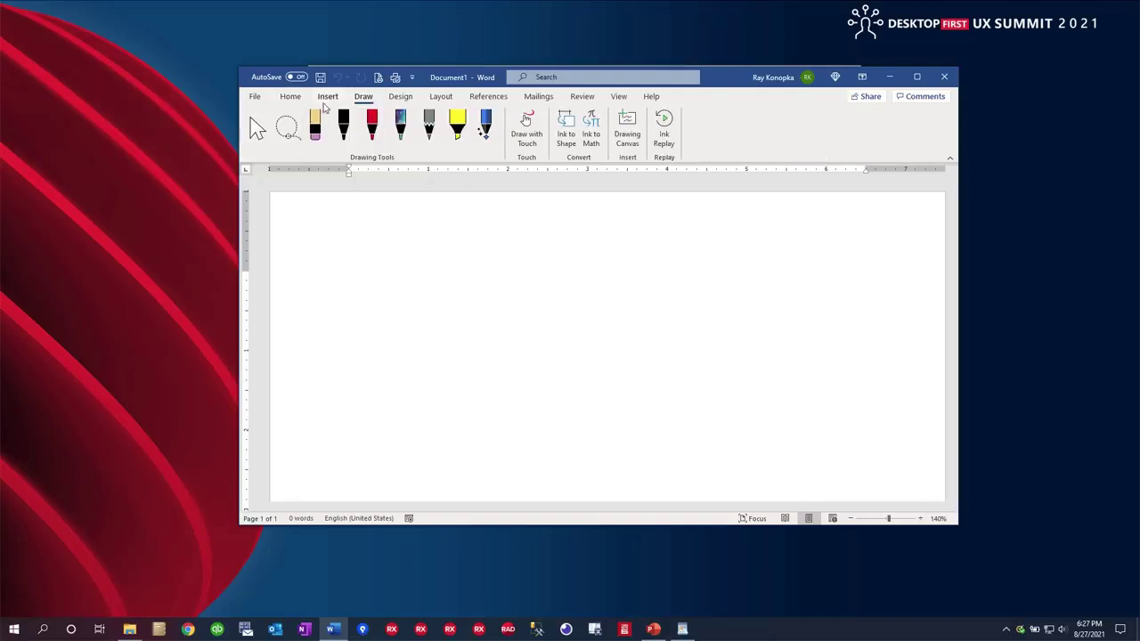
pyautogui.click(326, 100)
pyautogui.click(296, 97)
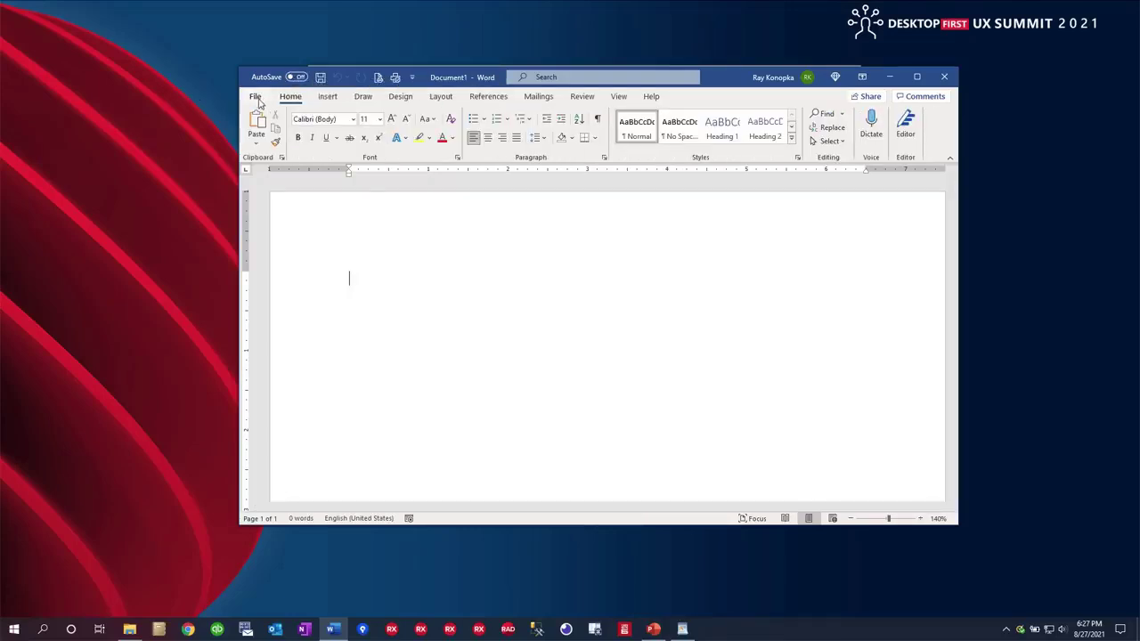
# - Open and close Word's File backstage twice, then return to the Examples slideshow
pyautogui.click(256, 98)
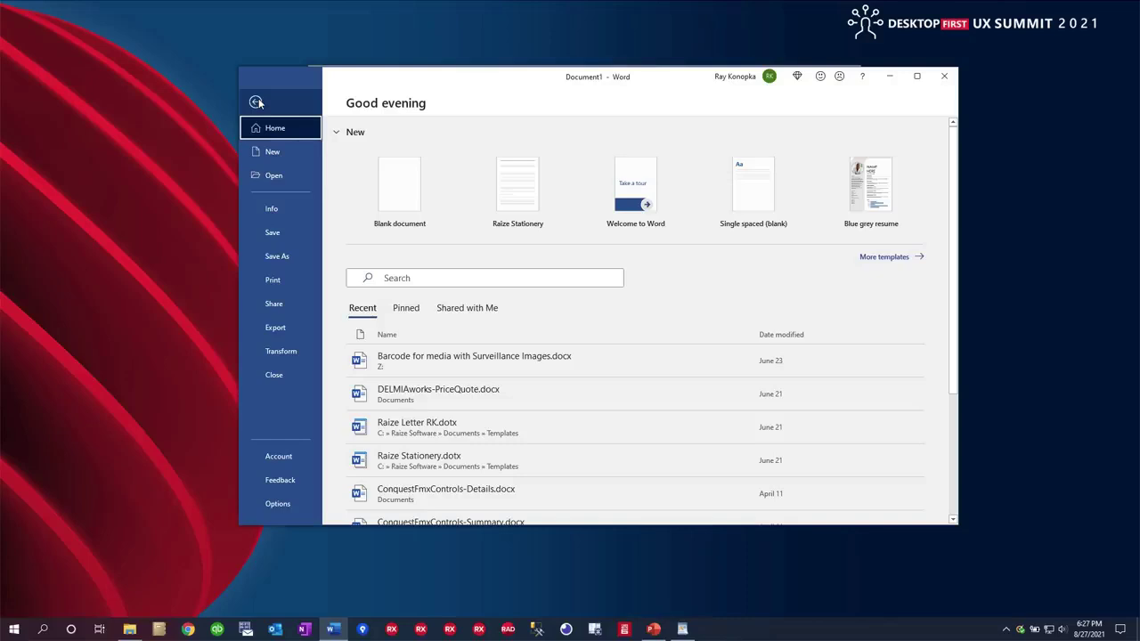
pyautogui.click(257, 102)
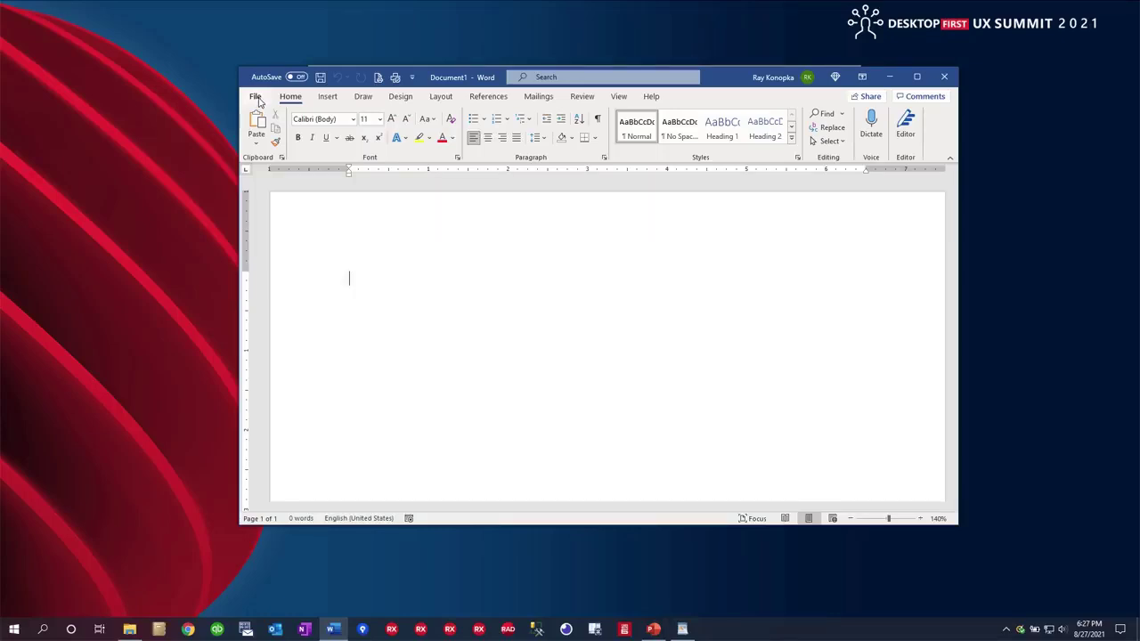
pyautogui.click(256, 96)
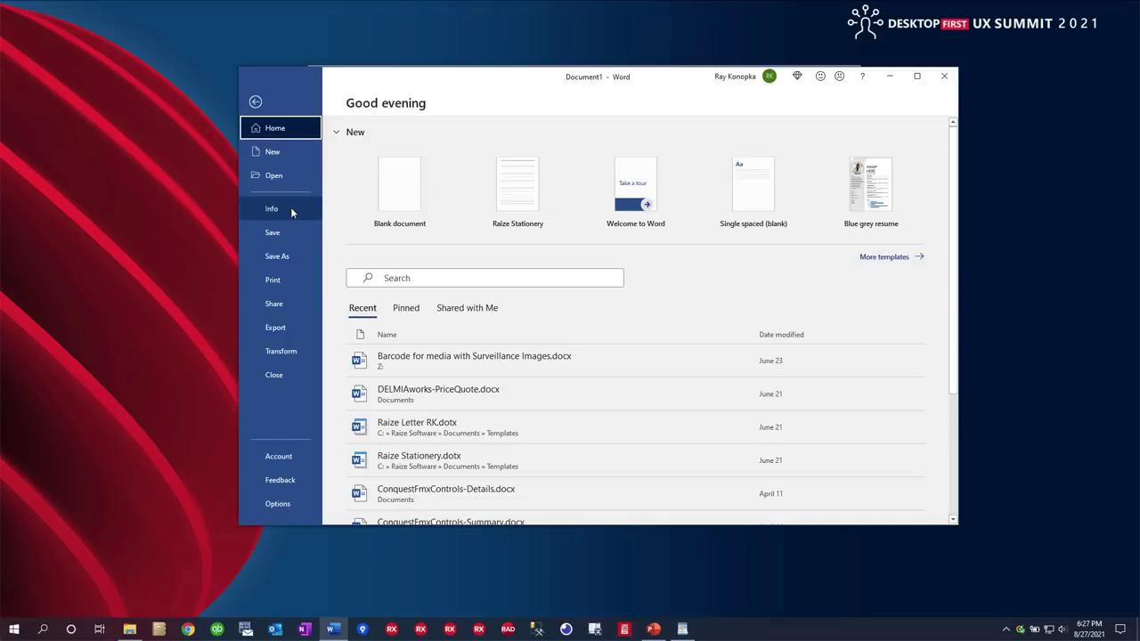
pyautogui.click(256, 103)
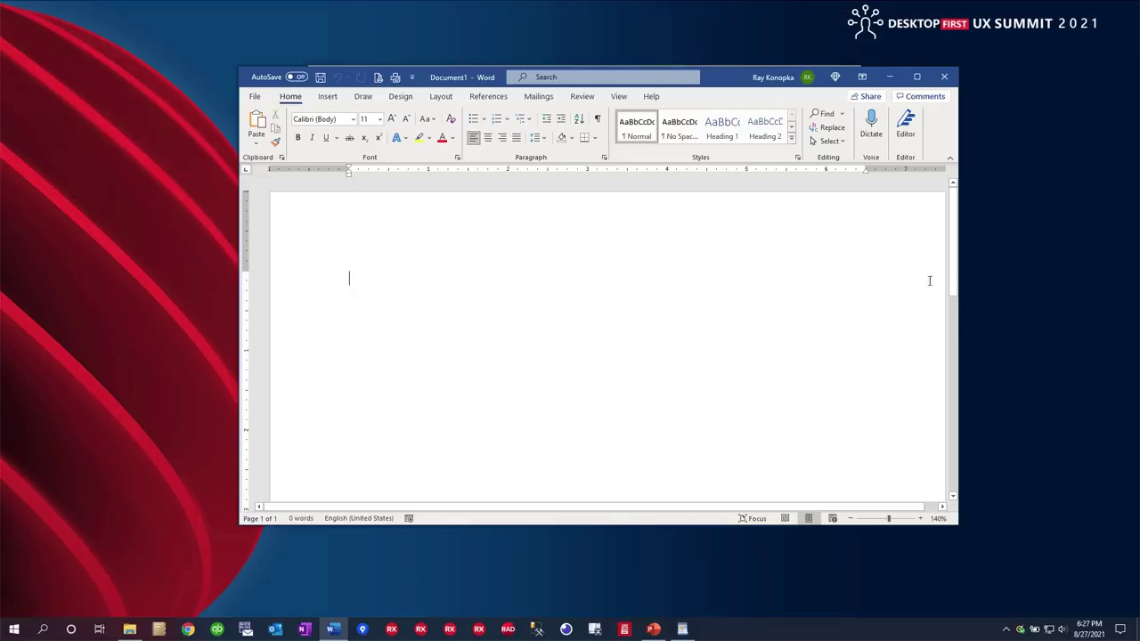
pyautogui.hotkey('alt', 'Tab')
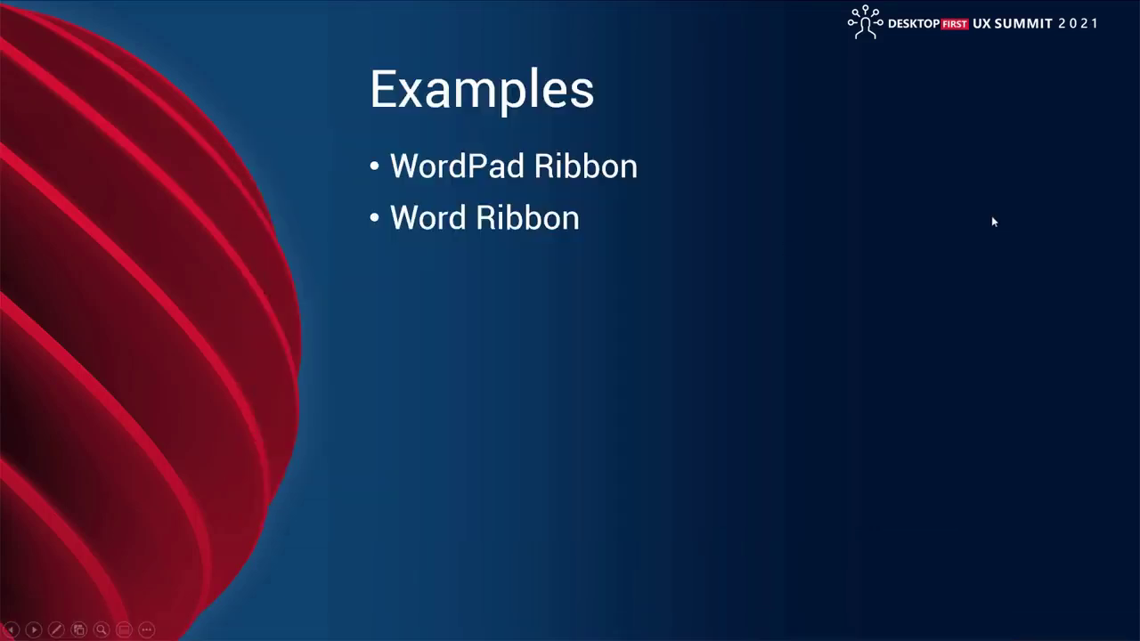